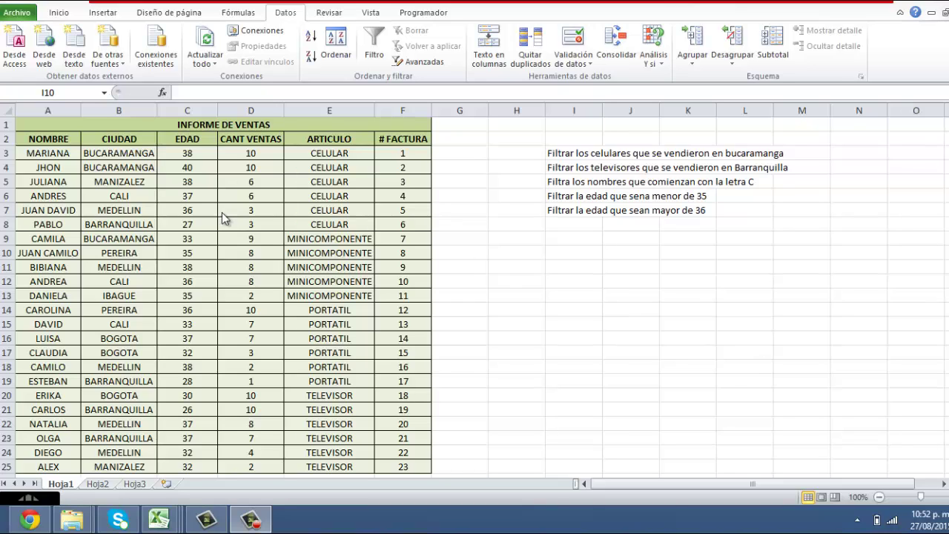
# Bring the Excel workbook into focus and look through the Sort & Filter options.
pyautogui.click(77, 23)
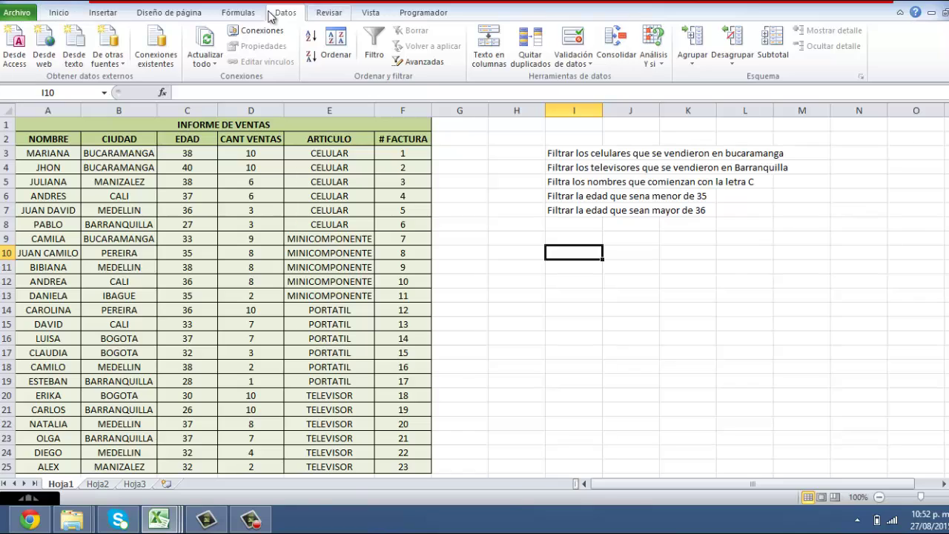
pyautogui.click(69, 11)
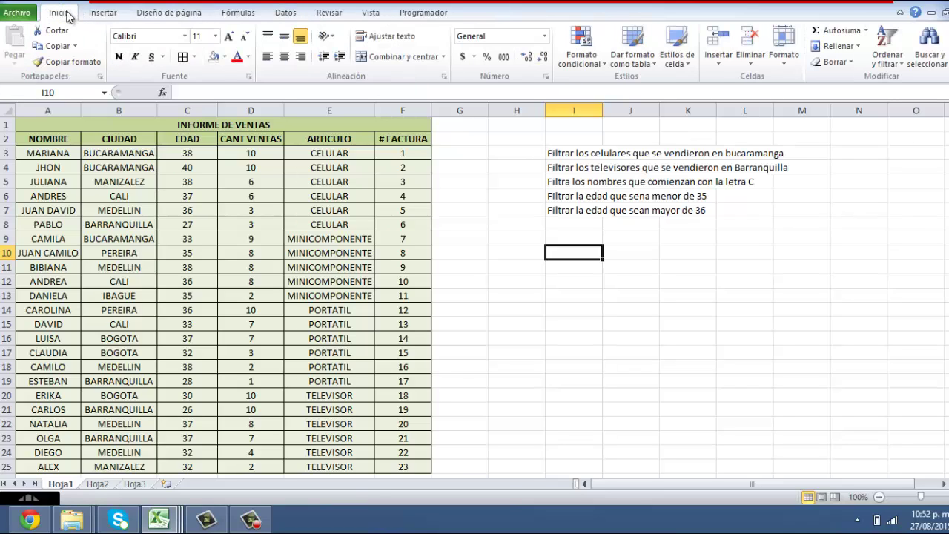
pyautogui.click(893, 63)
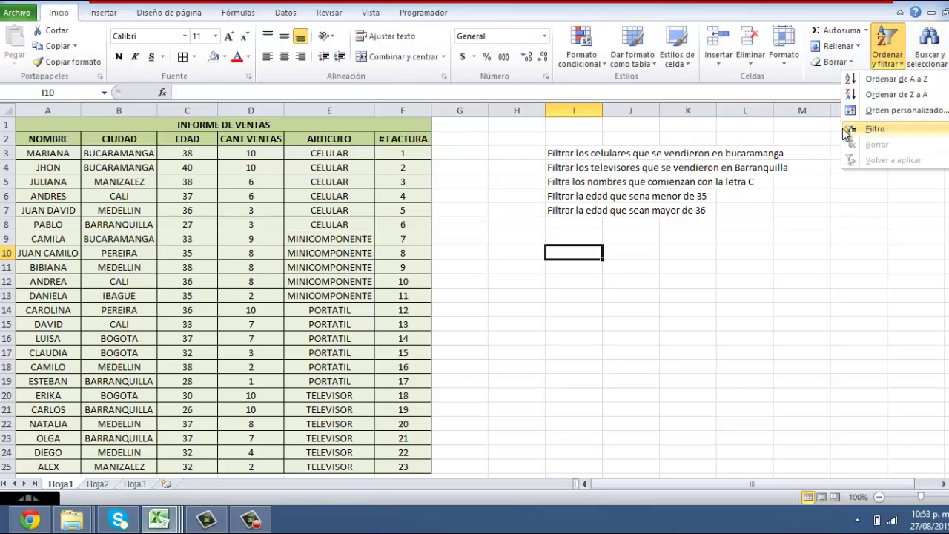
pyautogui.click(285, 13)
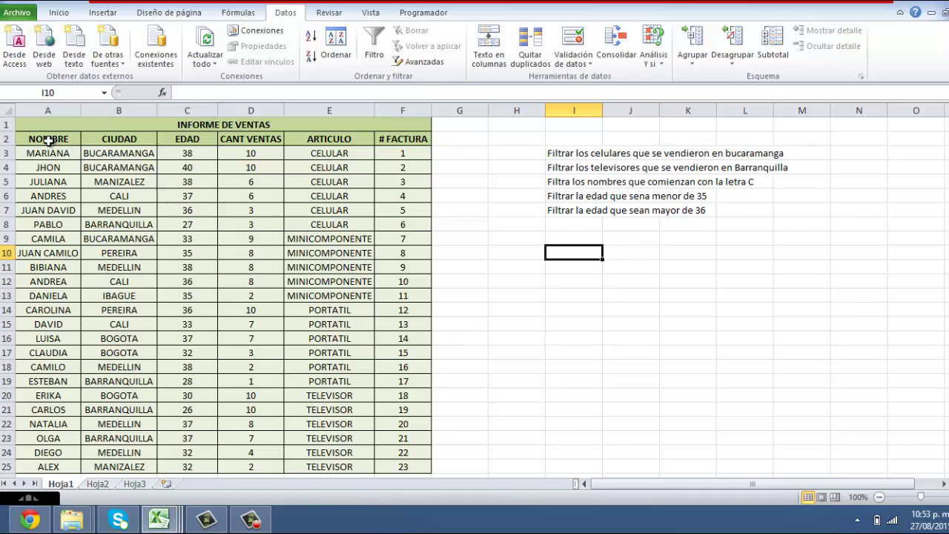
# Select the sales table from A2 and add AutoFilter arrows with Datos > Filtro.
pyautogui.moveTo(48, 139)
pyautogui.mouseDown()
pyautogui.moveTo(398, 371)
pyautogui.moveTo(403, 466)
pyautogui.mouseUp()
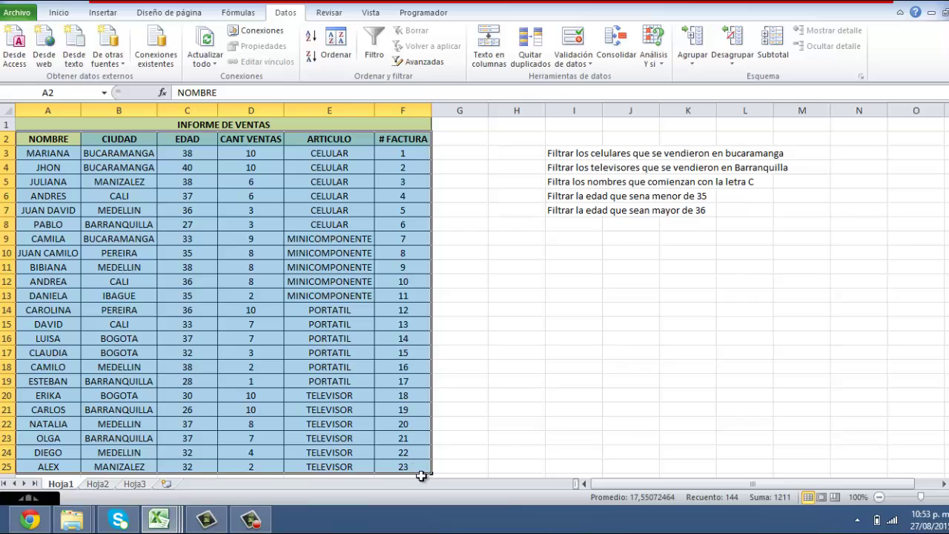
pyautogui.click(374, 56)
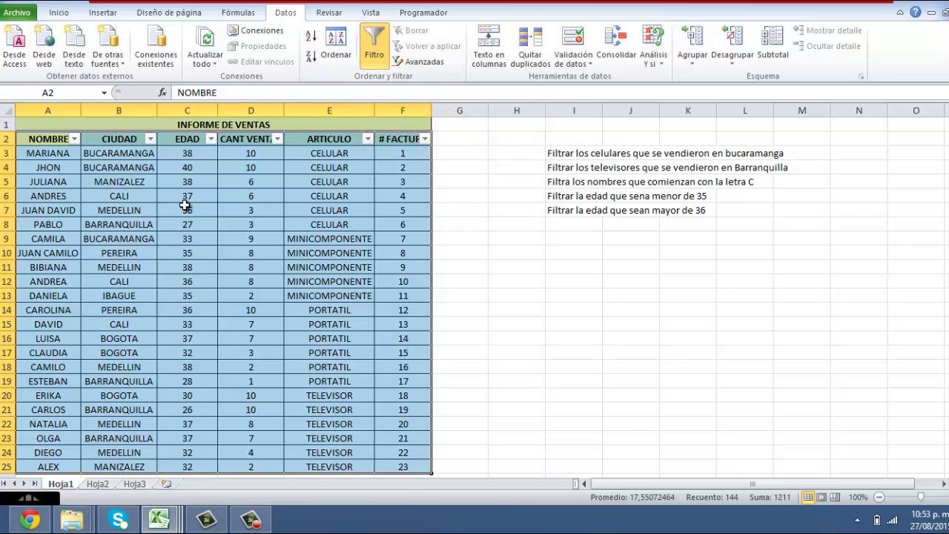
pyautogui.click(61, 144)
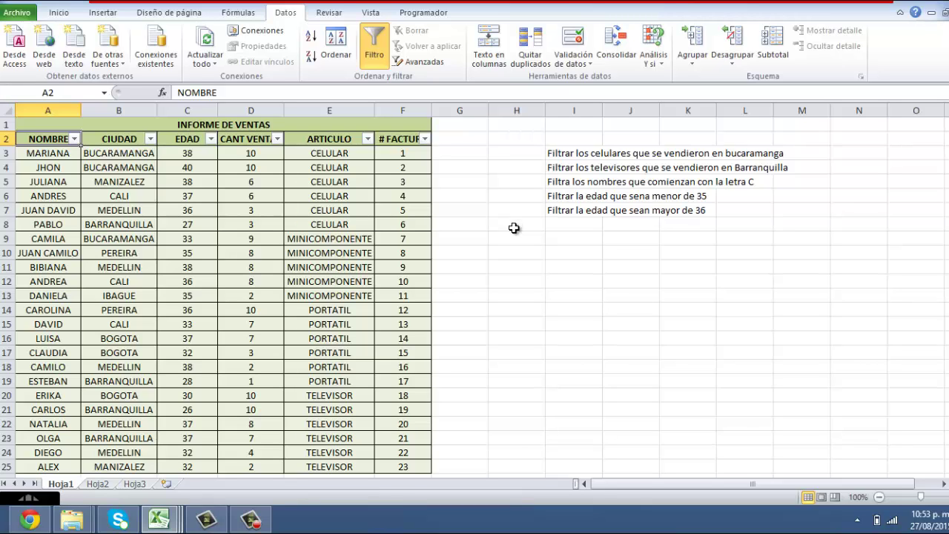
pyautogui.click(552, 156)
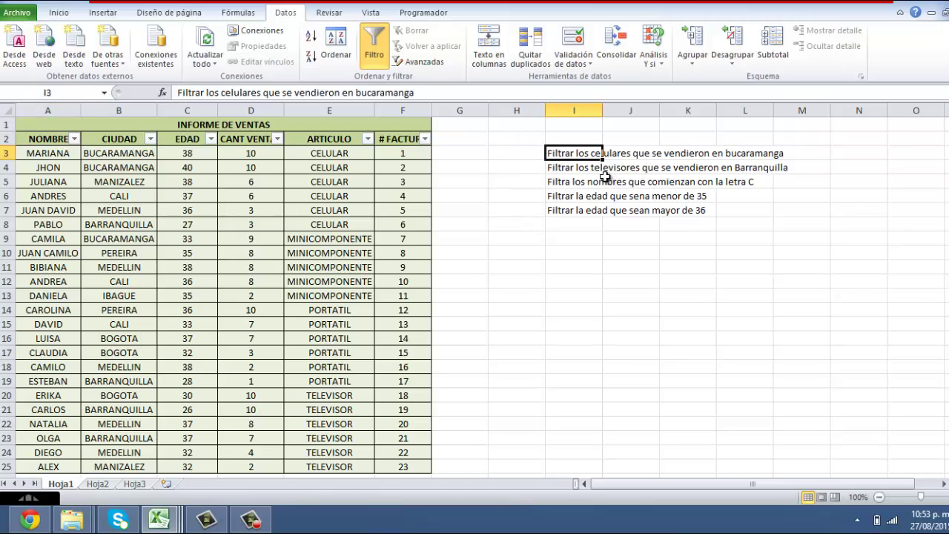
# Make the first exercise note in I3 bold with red font colour.
pyautogui.click(74, 12)
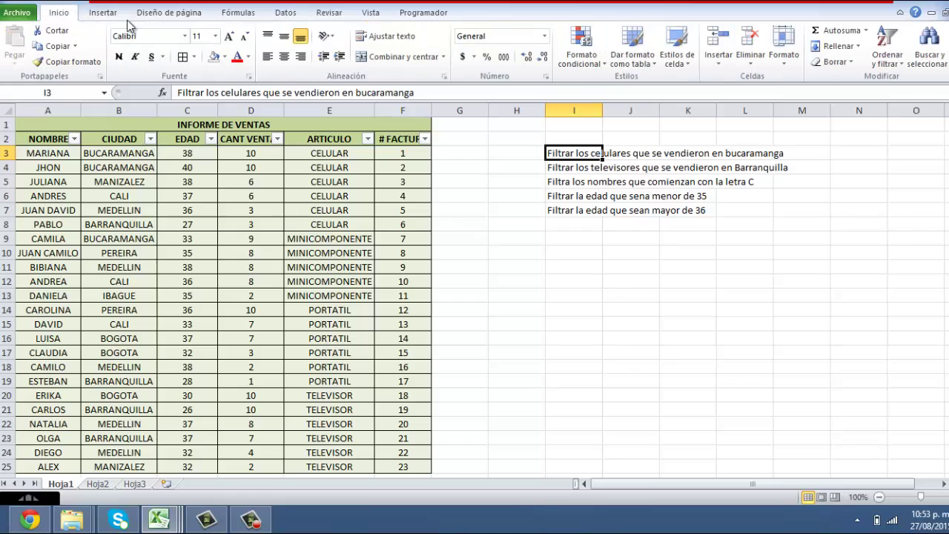
pyautogui.click(118, 56)
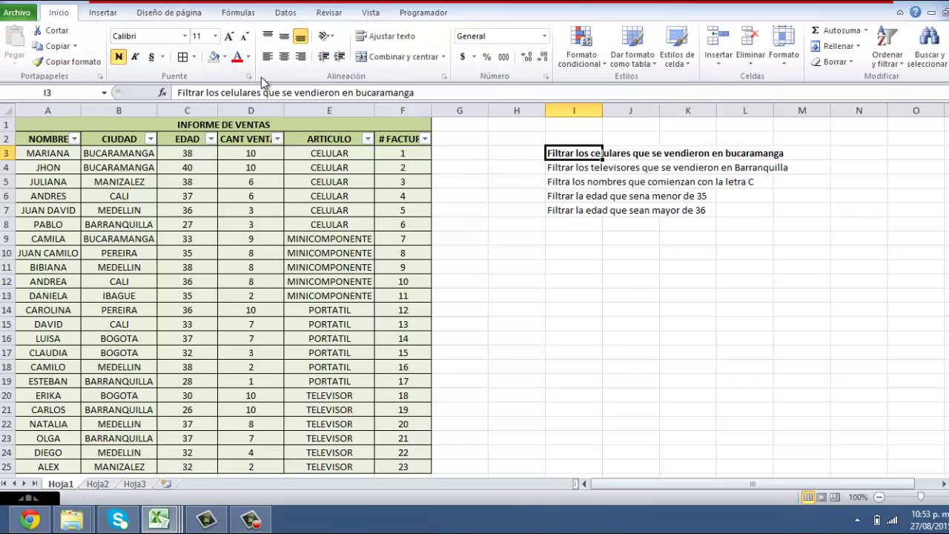
pyautogui.click(237, 57)
pyautogui.click(655, 243)
pyautogui.click(569, 155)
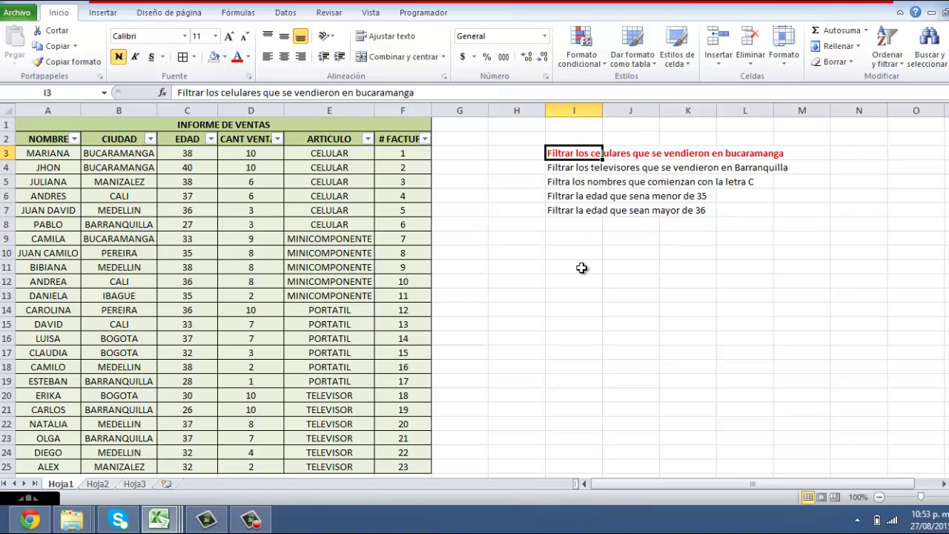
pyautogui.click(533, 283)
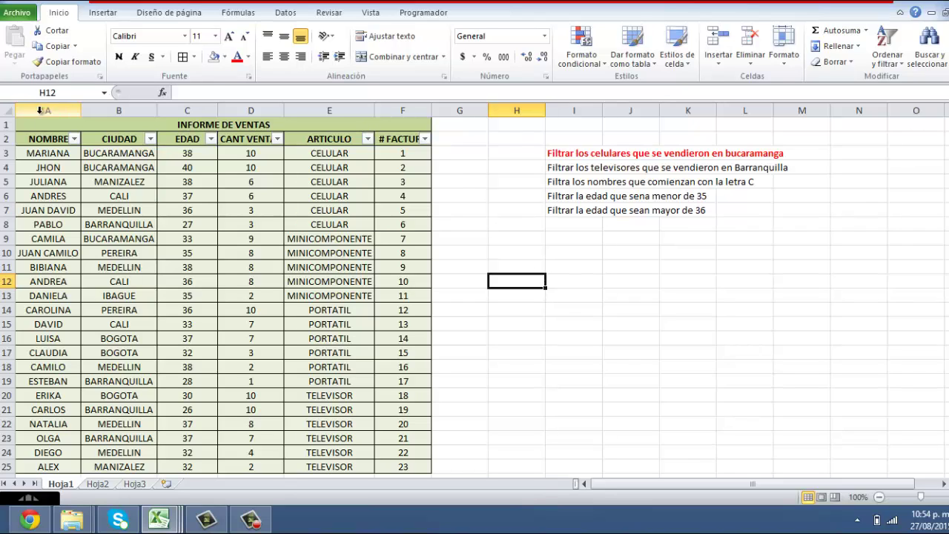
pyautogui.click(39, 138)
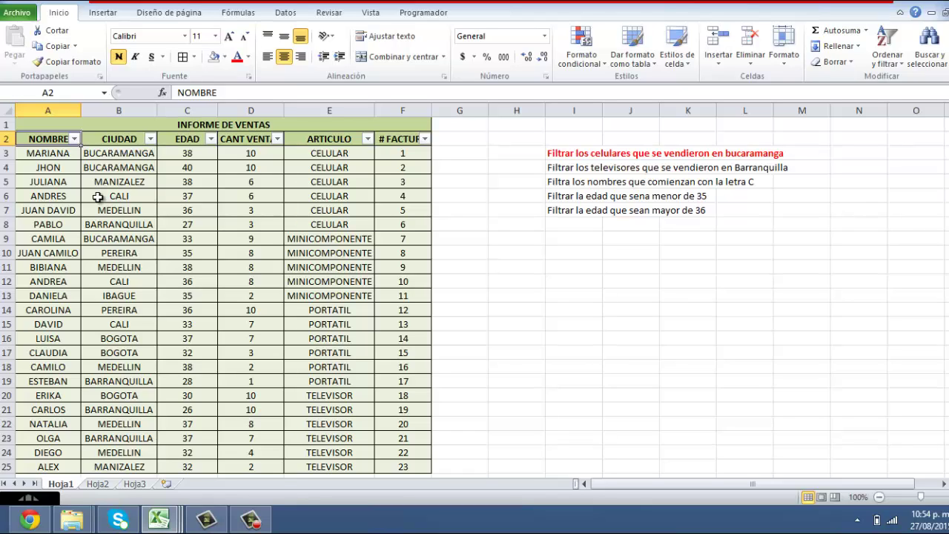
pyautogui.press('Right')
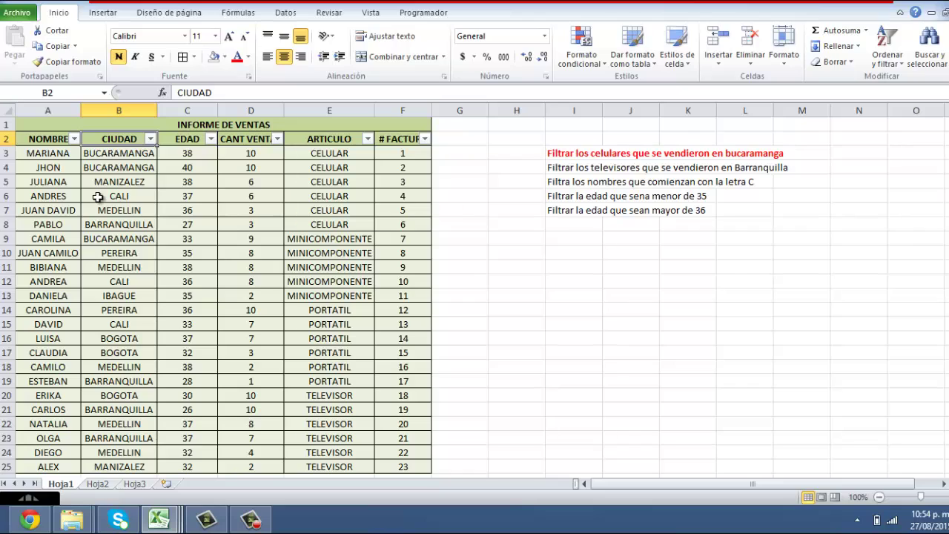
pyautogui.press('Right')
pyautogui.press('Right')
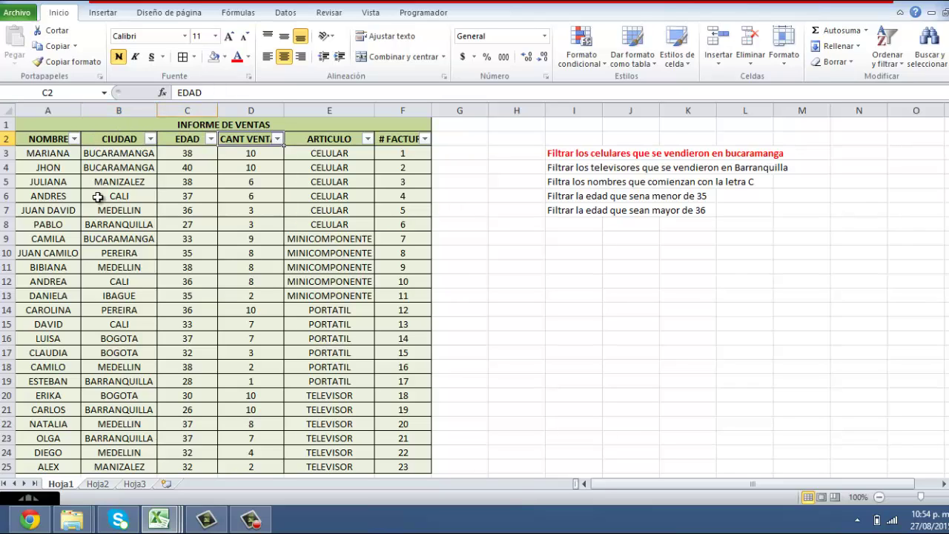
pyautogui.press('Right')
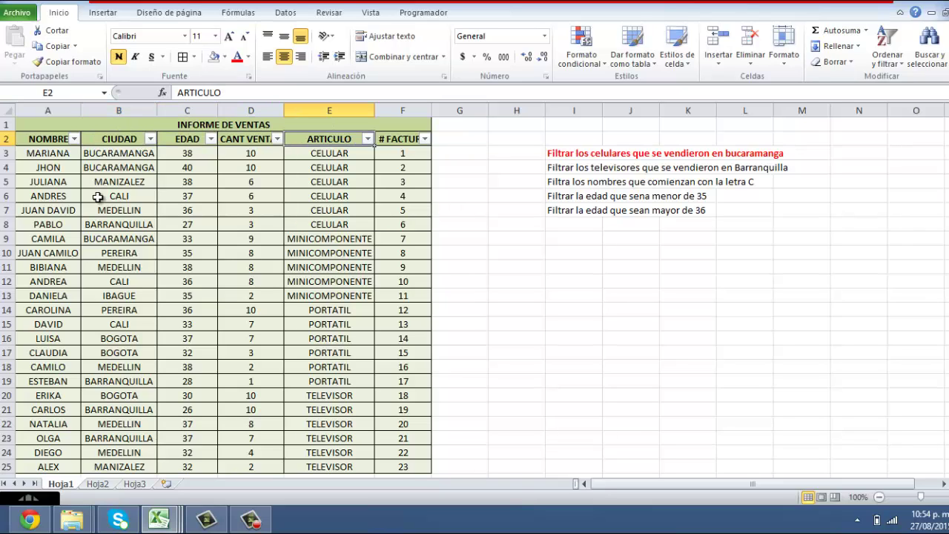
pyautogui.press('Right')
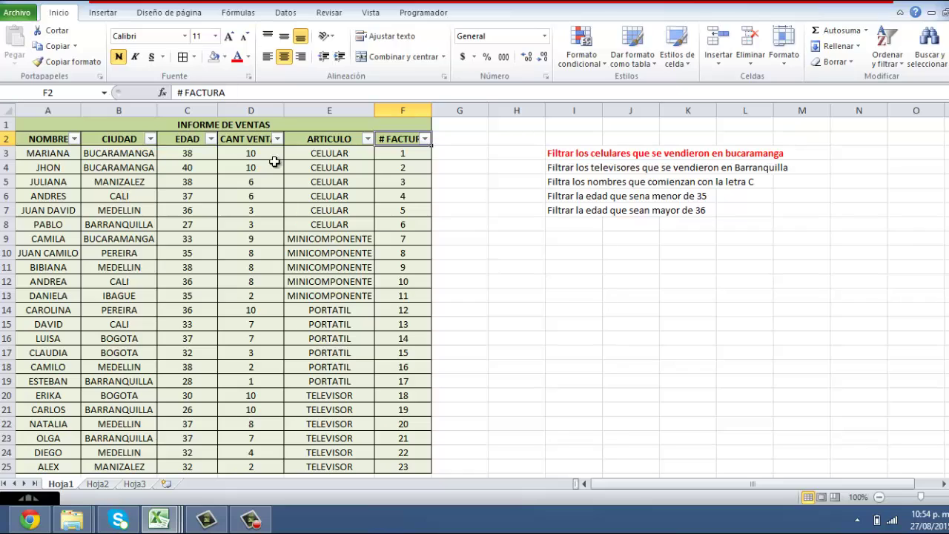
# Filter ARTICULO by searching 'celular' so only CELULAR rows show.
pyautogui.click(367, 139)
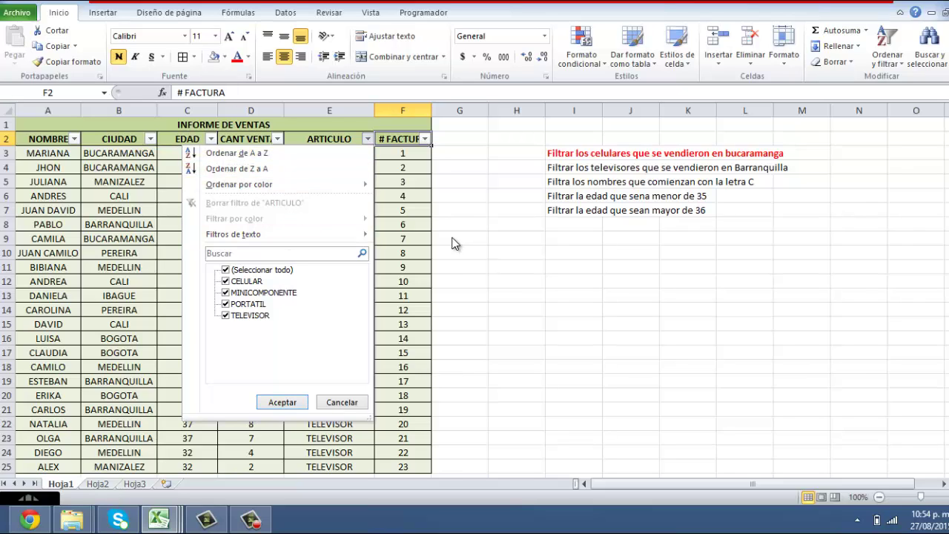
pyautogui.click(313, 252)
pyautogui.write('celular')
pyautogui.click(281, 403)
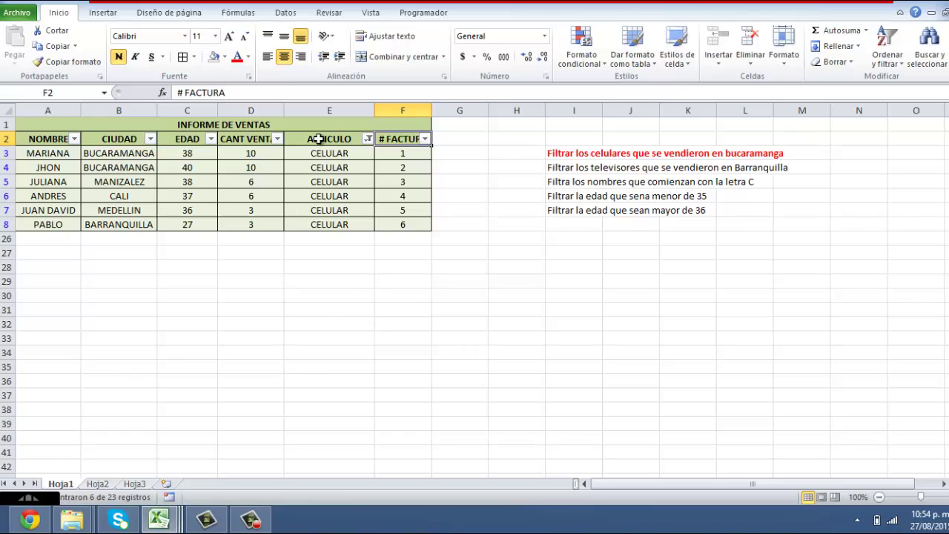
# Reopen the ARTICULO filter, tick all values, and close it without applying.
pyautogui.click(364, 153)
pyautogui.click(367, 139)
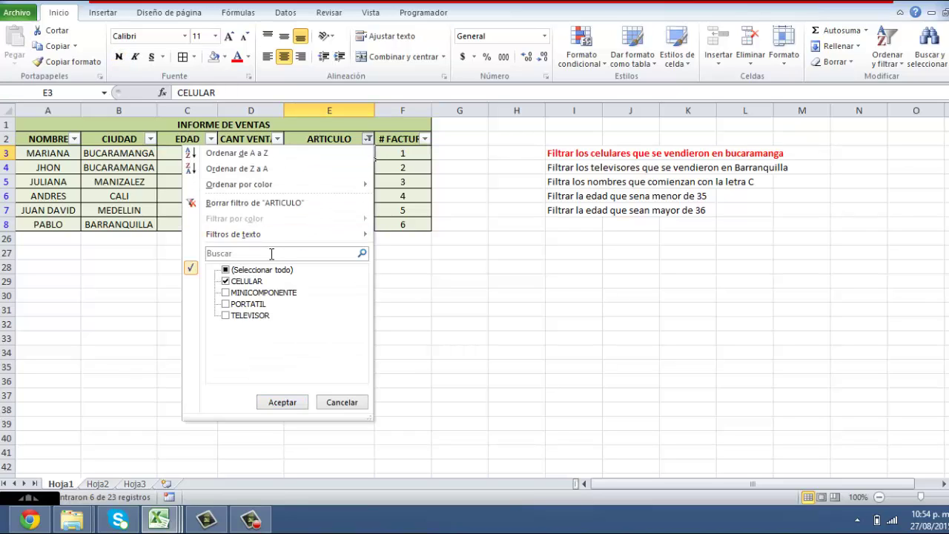
pyautogui.click(237, 272)
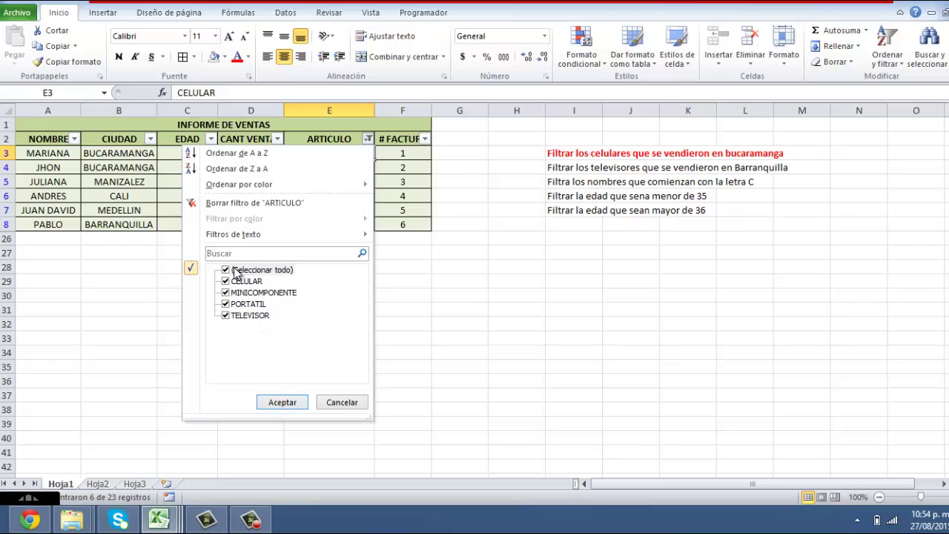
pyautogui.click(339, 402)
pyautogui.doubleClick(338, 152)
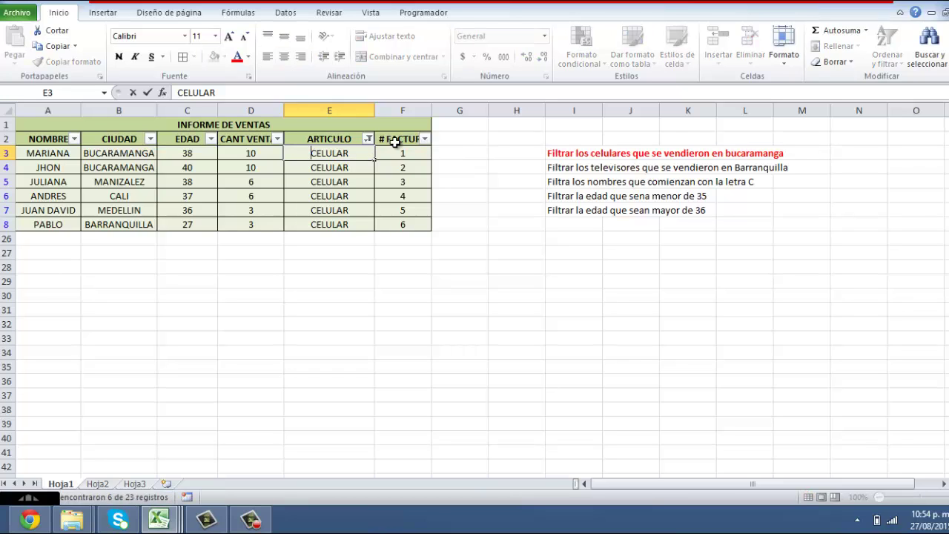
# Clear the ARTICULO filter so all 23 rows show.
pyautogui.click(287, 14)
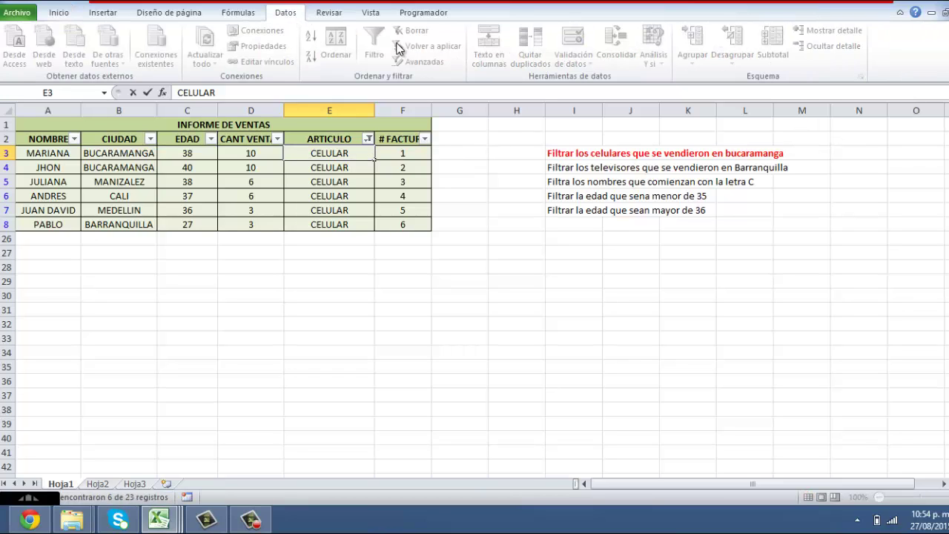
pyautogui.click(73, 12)
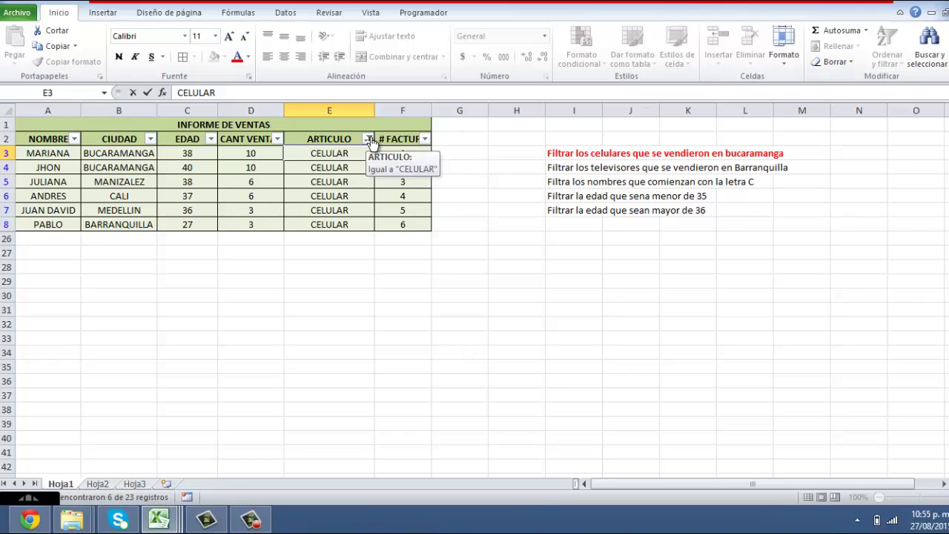
pyautogui.click(369, 140)
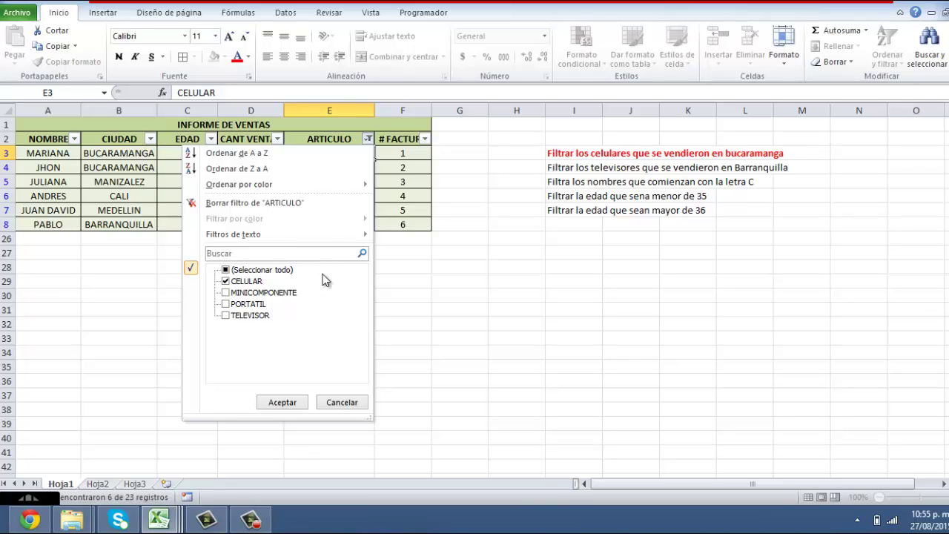
pyautogui.click(234, 203)
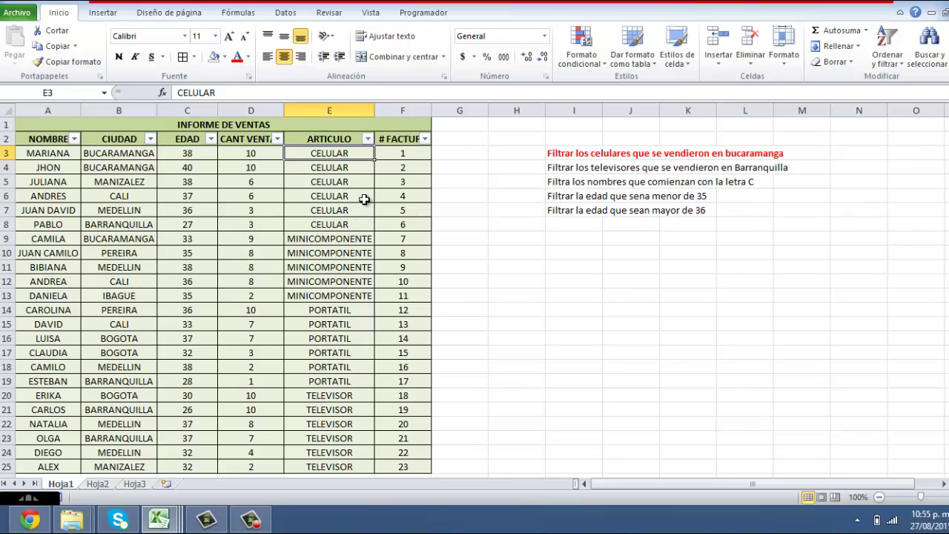
# Filter ARTICULO to CELULAR only by unchecking all values and ticking CELULAR.
pyautogui.click(367, 139)
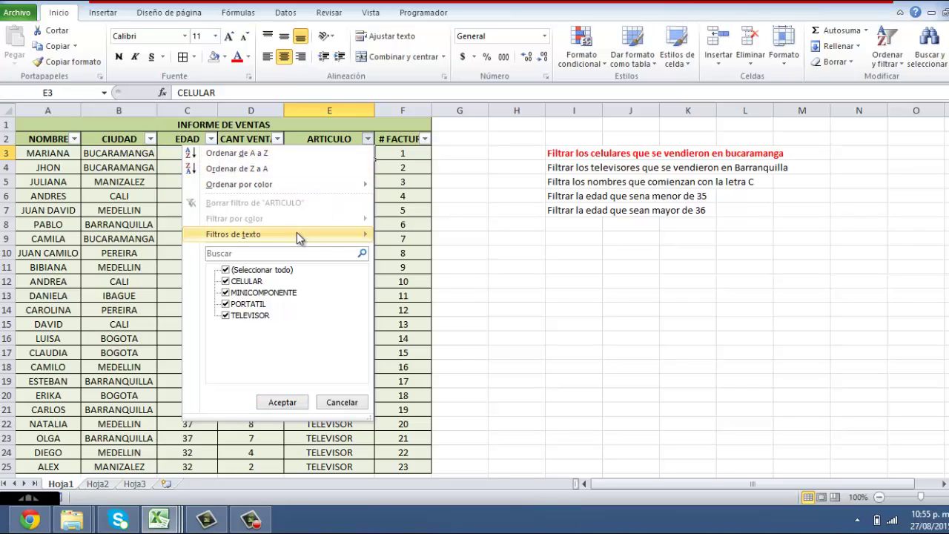
pyautogui.moveTo(296, 233)
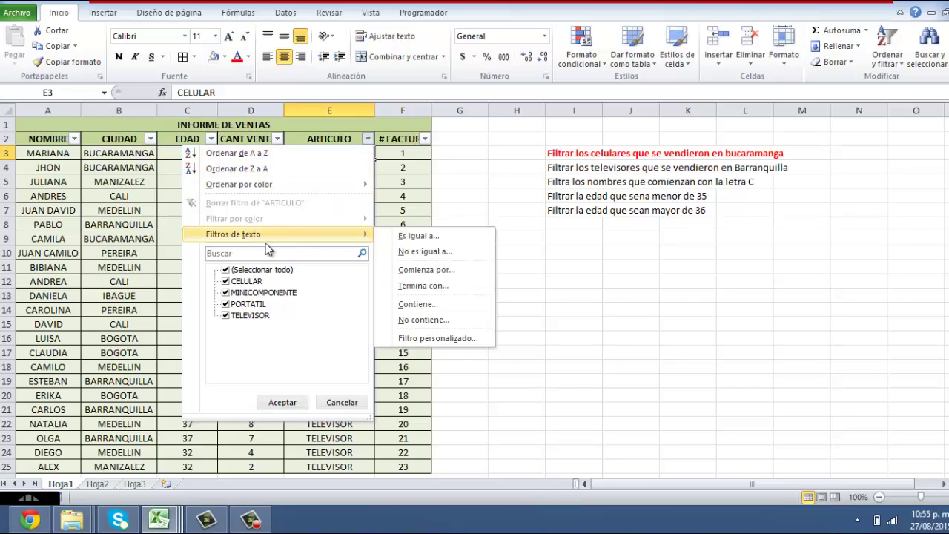
pyautogui.click(226, 271)
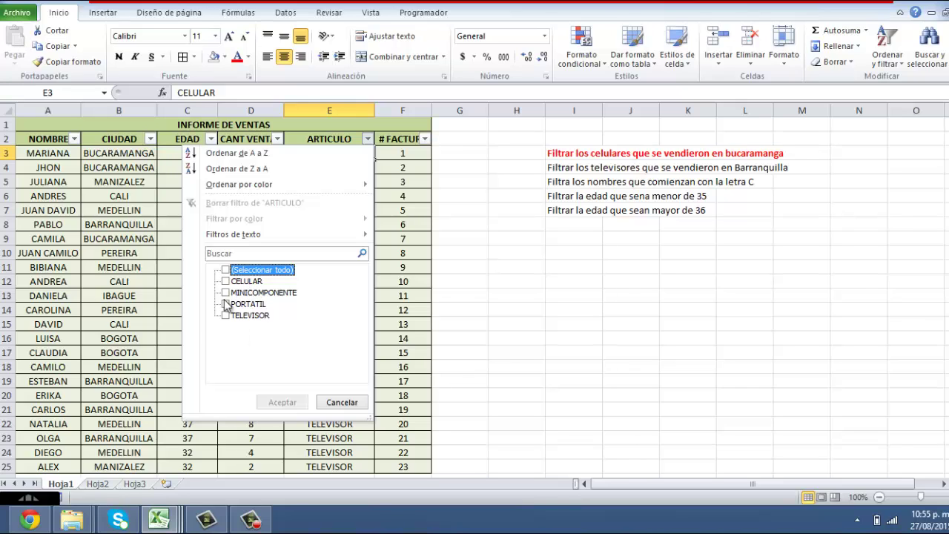
pyautogui.click(226, 282)
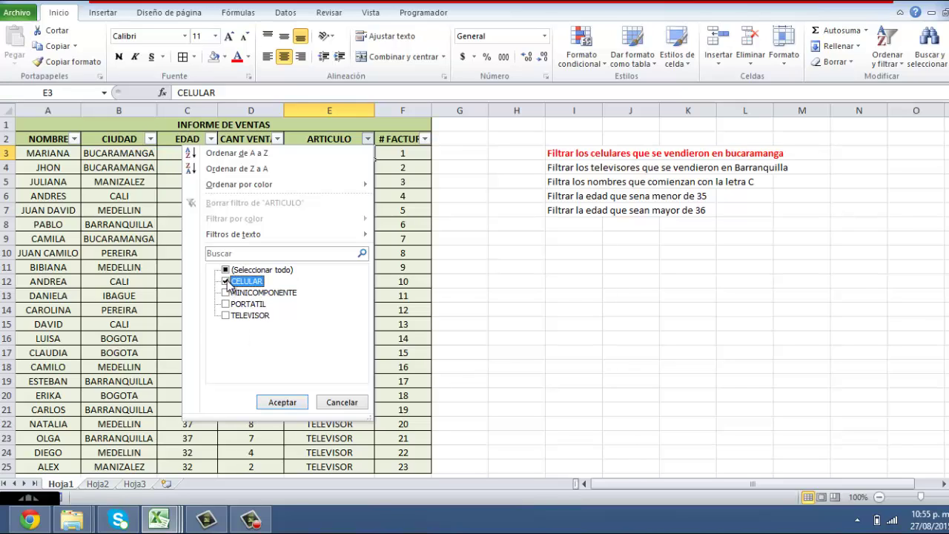
pyautogui.click(277, 400)
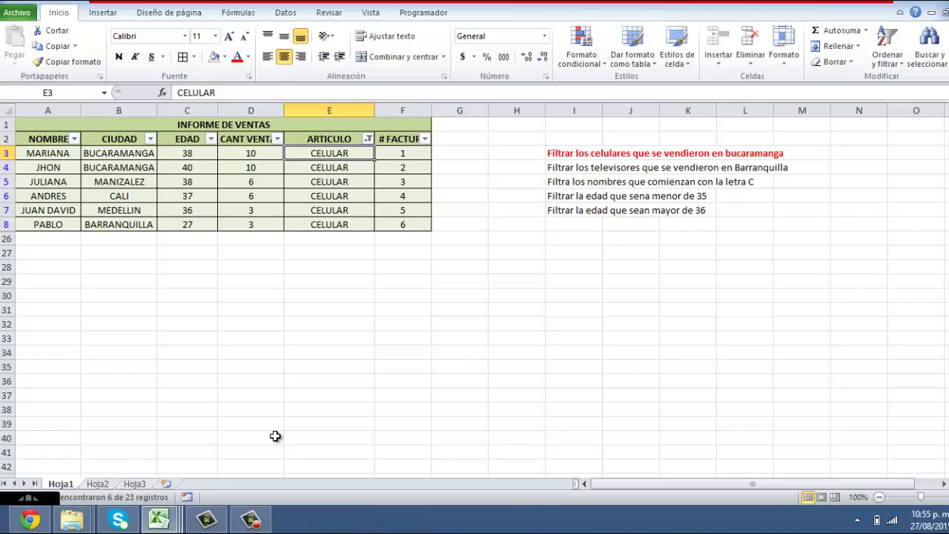
# Clear the ARTICULO filter again and reopen its filter menu.
pyautogui.click(368, 138)
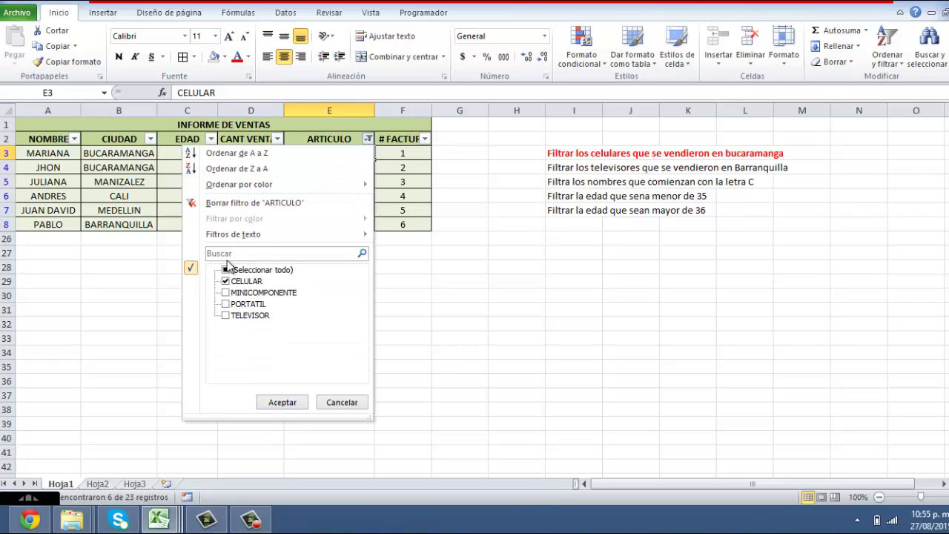
pyautogui.click(264, 200)
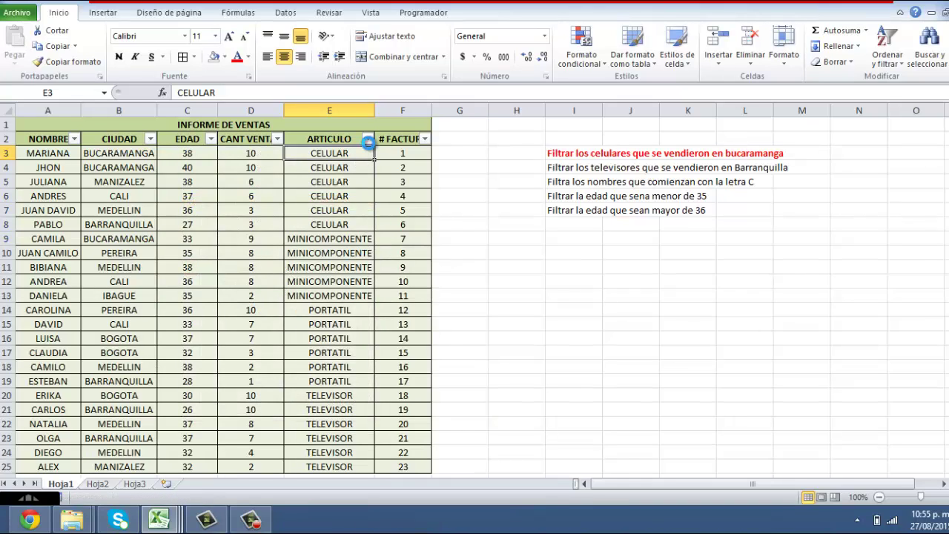
pyautogui.click(367, 139)
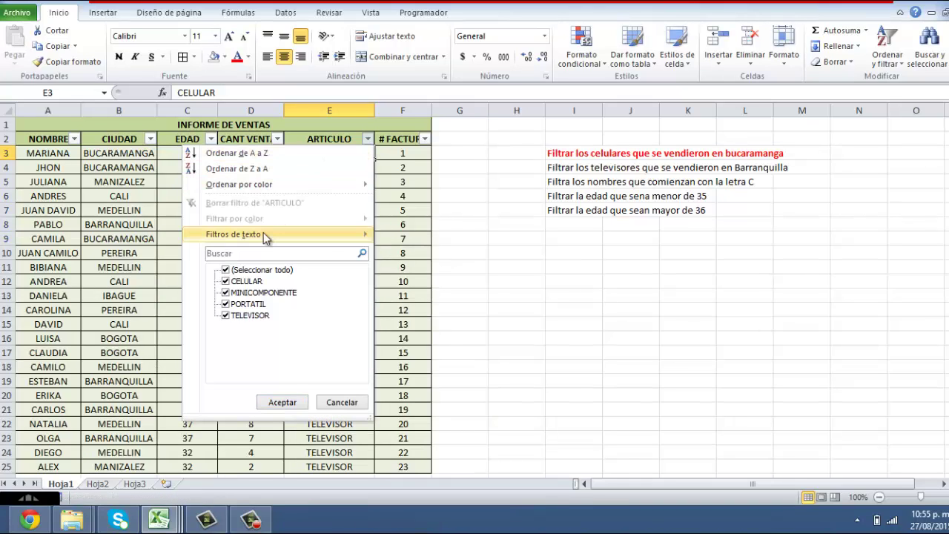
# Apply a Filtros de texto 'Es igual a' celular condition on ARTICULO.
pyautogui.moveTo(265, 236)
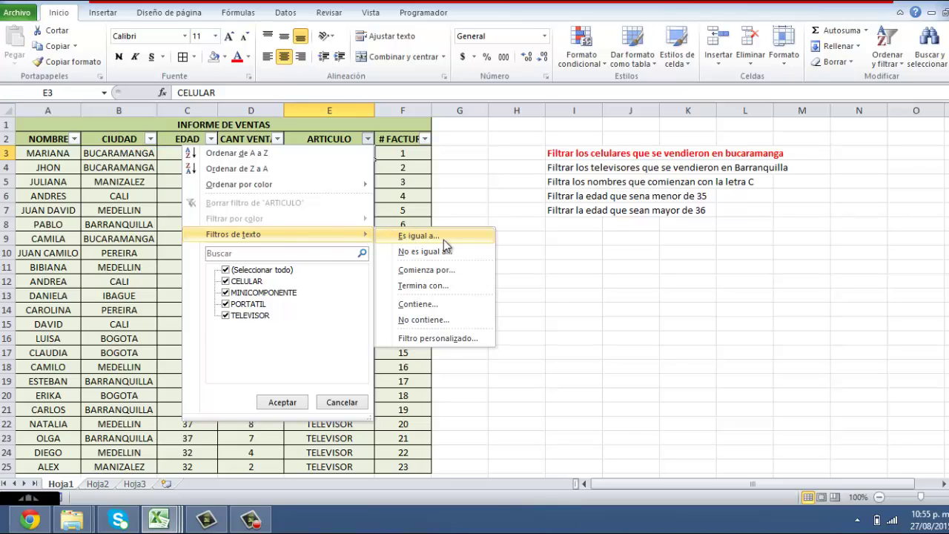
pyautogui.click(443, 237)
pyautogui.write('celular')
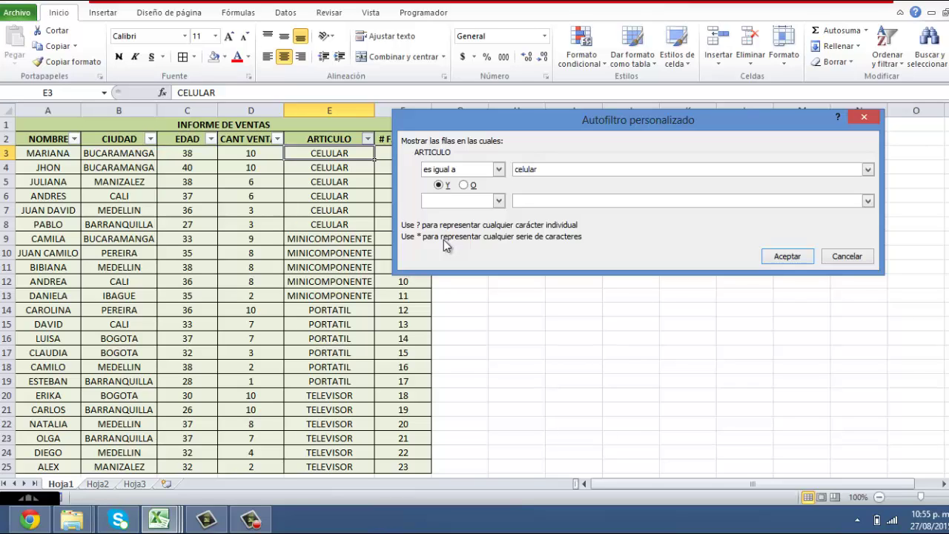
pyautogui.click(765, 257)
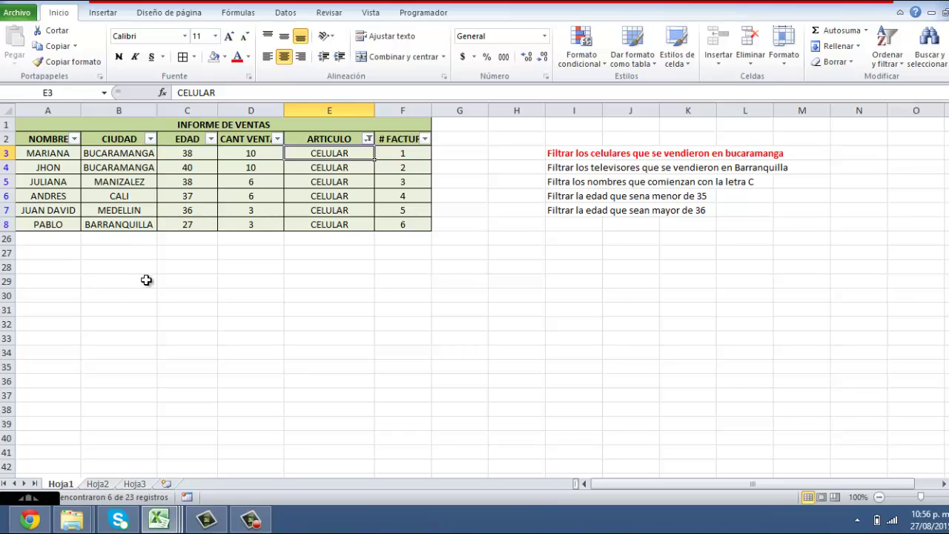
pyautogui.click(150, 139)
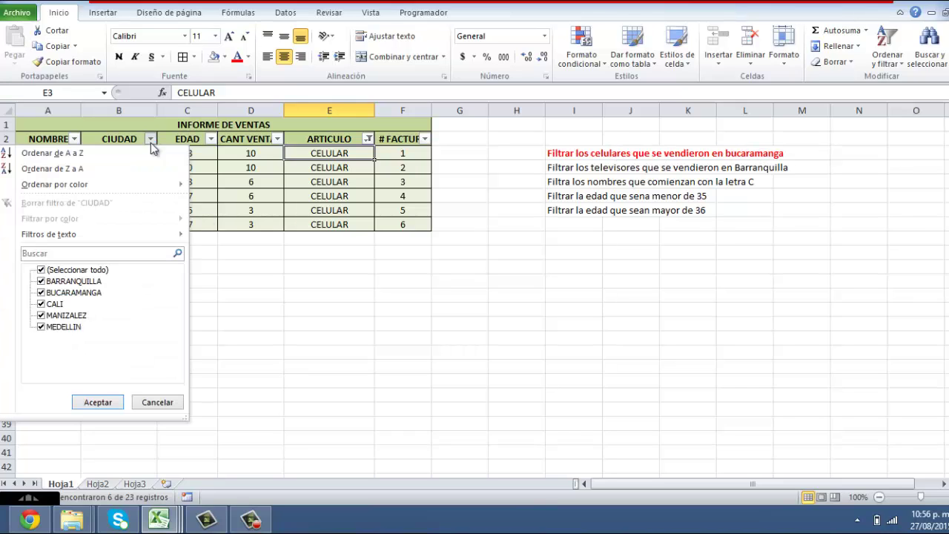
pyautogui.click(67, 271)
pyautogui.click(41, 293)
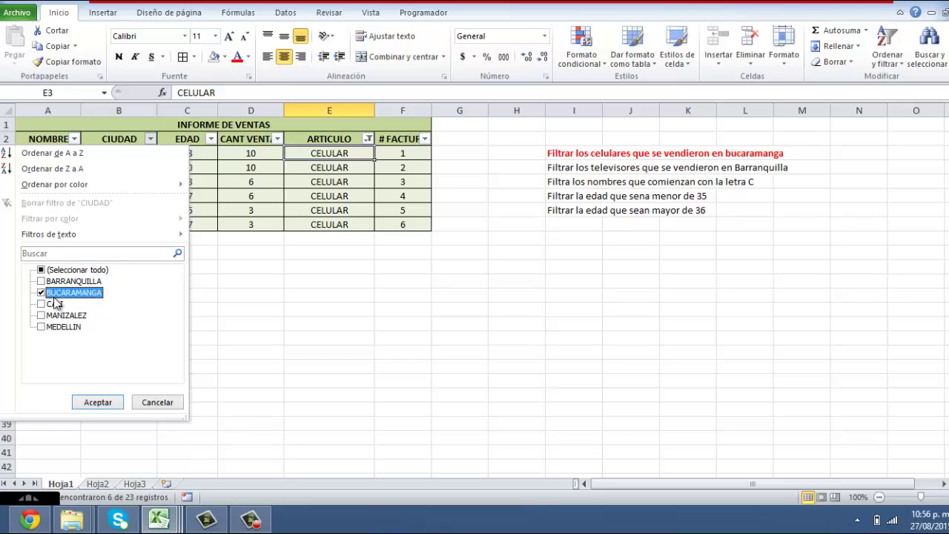
pyautogui.click(95, 401)
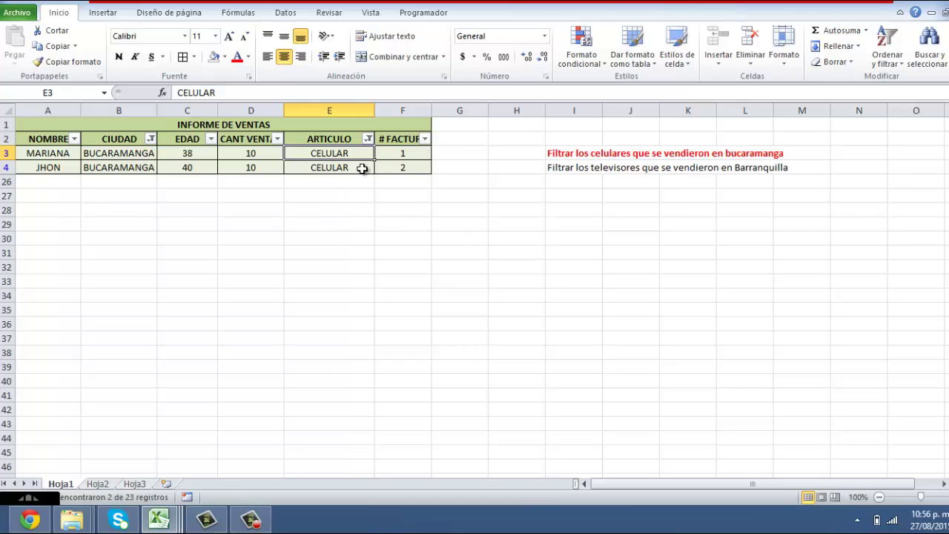
pyautogui.click(151, 139)
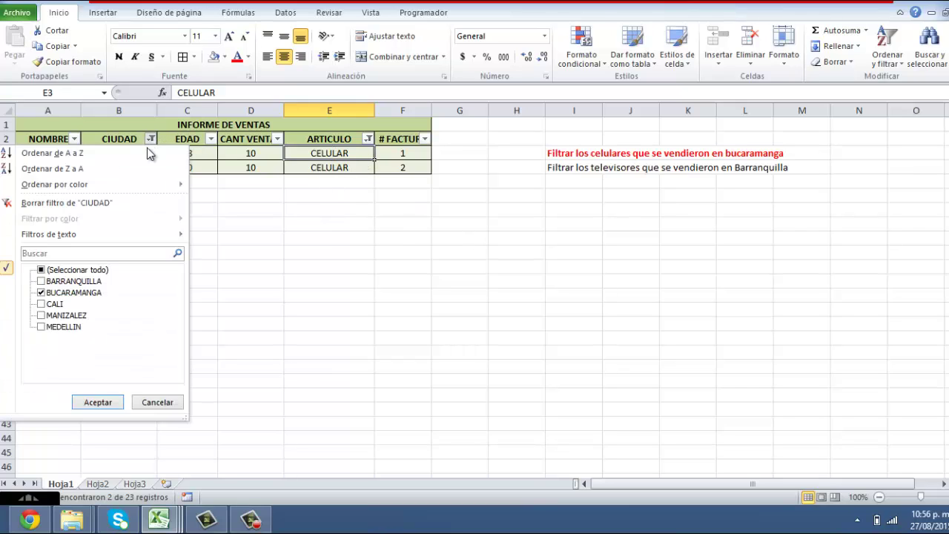
pyautogui.click(100, 202)
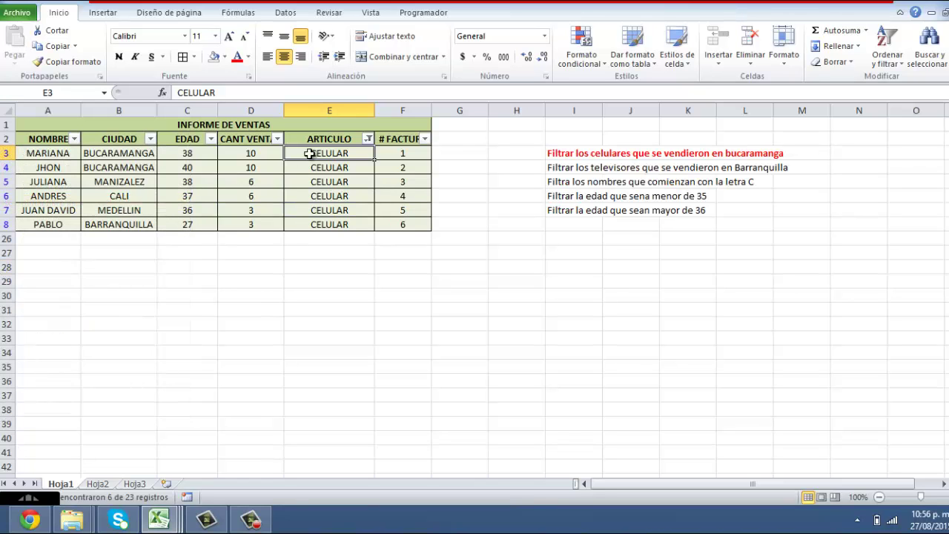
# Clear the ARTICULO filter, then select exercise cells I3 and I4 and header E2.
pyautogui.click(368, 139)
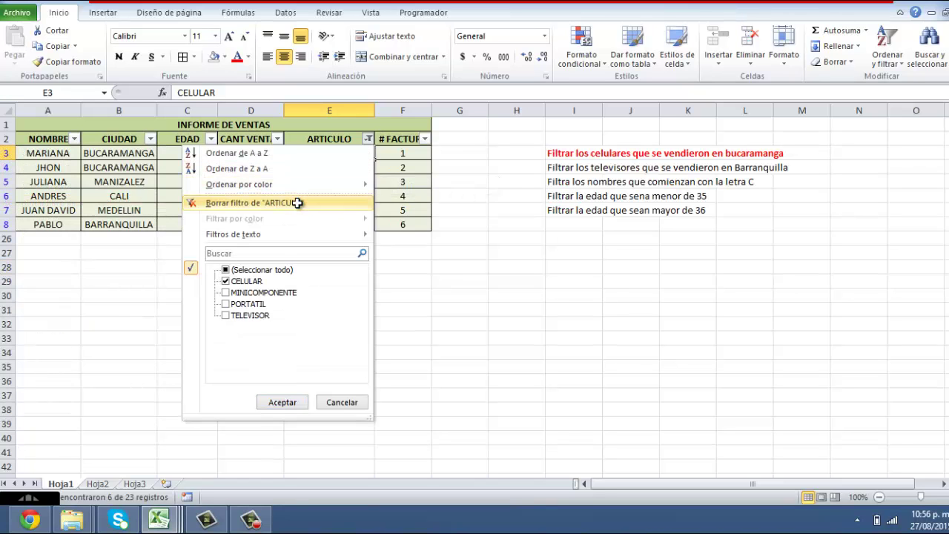
pyautogui.click(297, 202)
pyautogui.click(560, 154)
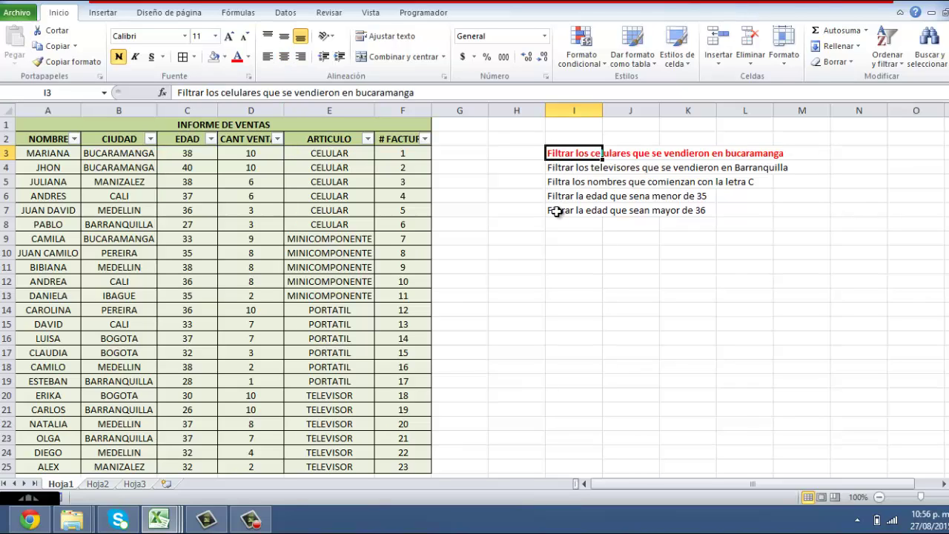
pyautogui.click(560, 169)
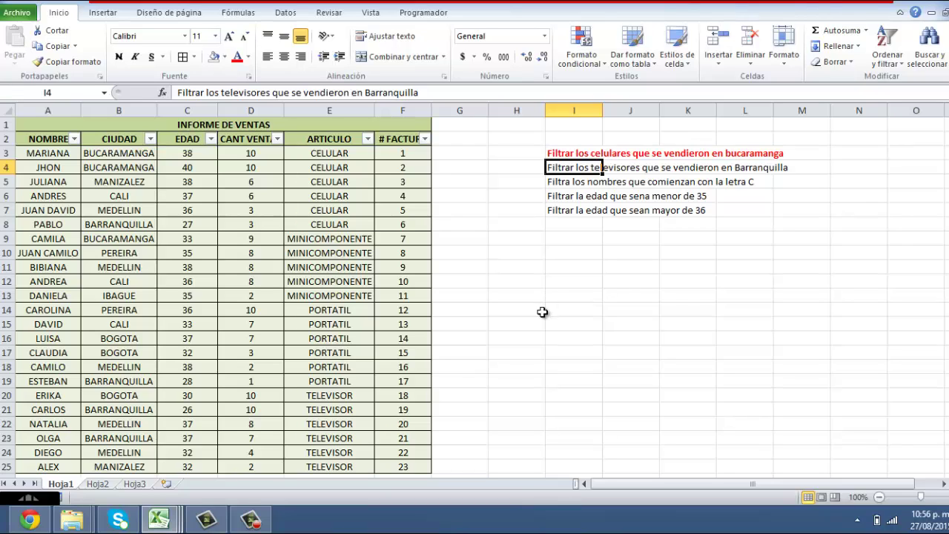
pyautogui.click(368, 144)
# Filter ARTICULO to show only TELEVISOR.
pyautogui.click(366, 139)
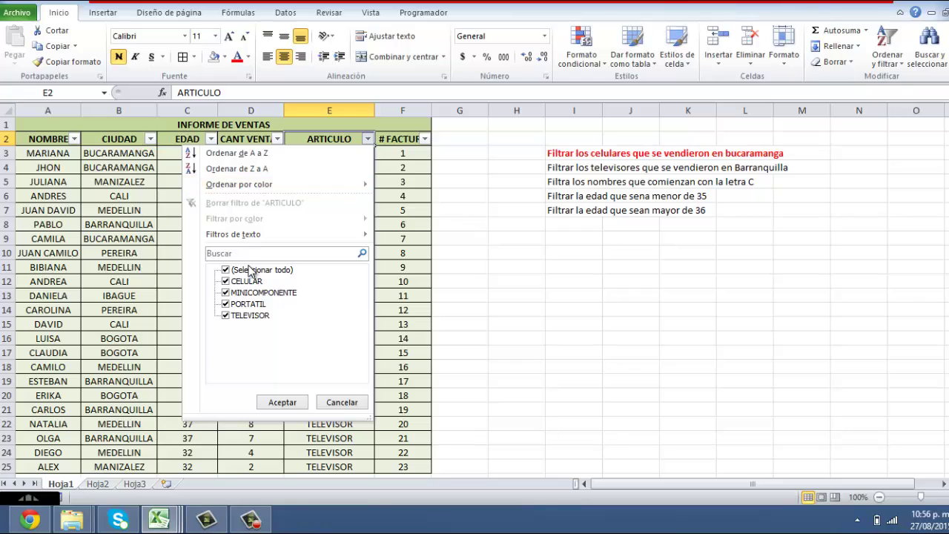
pyautogui.click(226, 270)
pyautogui.click(225, 315)
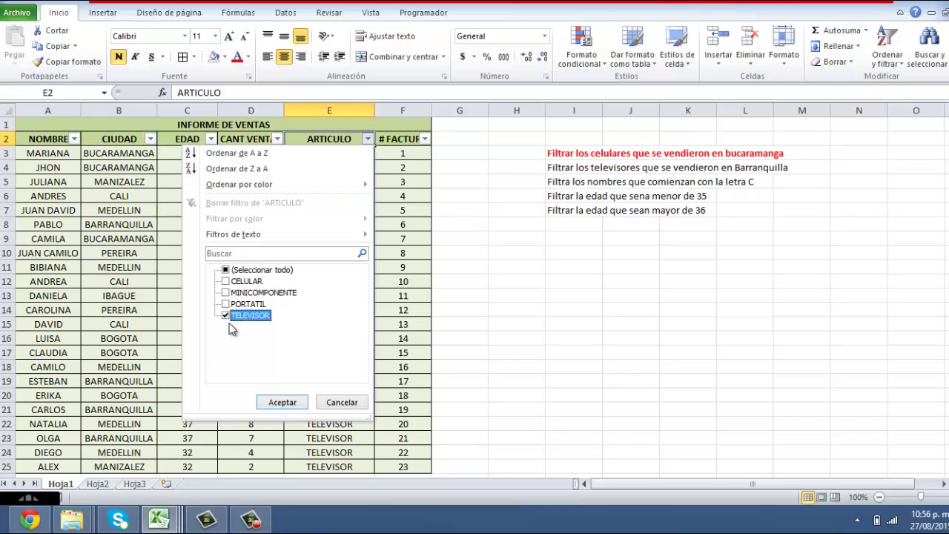
pyautogui.click(282, 402)
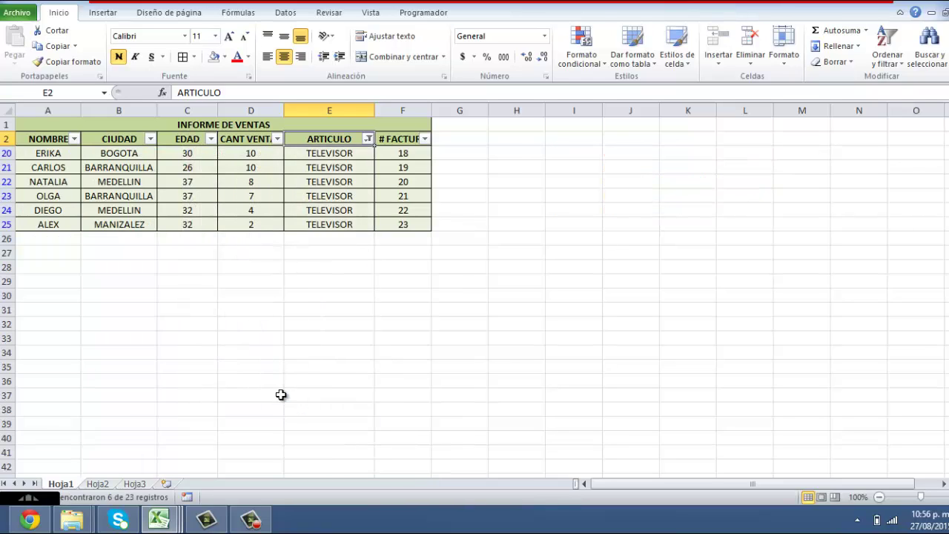
# Filter CIUDAD to show only BARRANQUILLA, leaving 2 records.
pyautogui.click(150, 138)
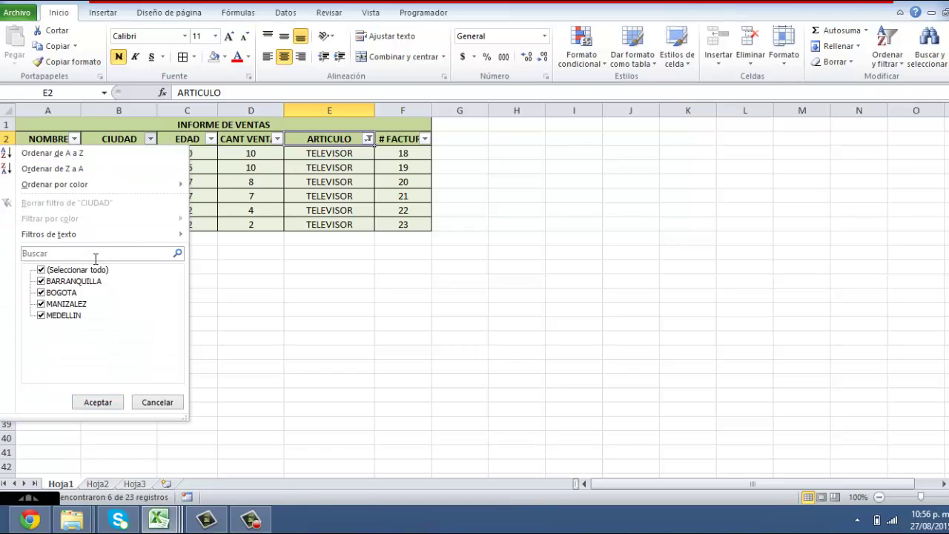
pyautogui.click(42, 269)
pyautogui.click(42, 281)
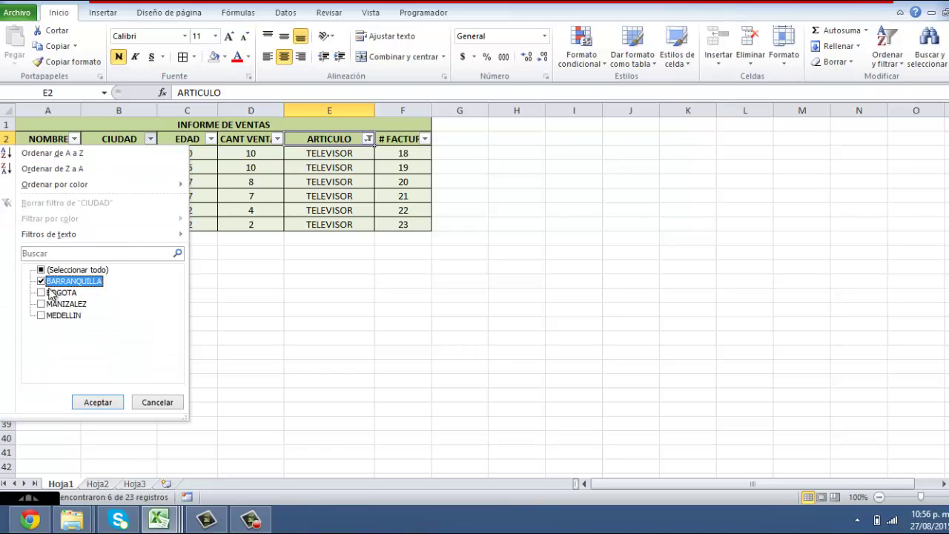
pyautogui.click(92, 402)
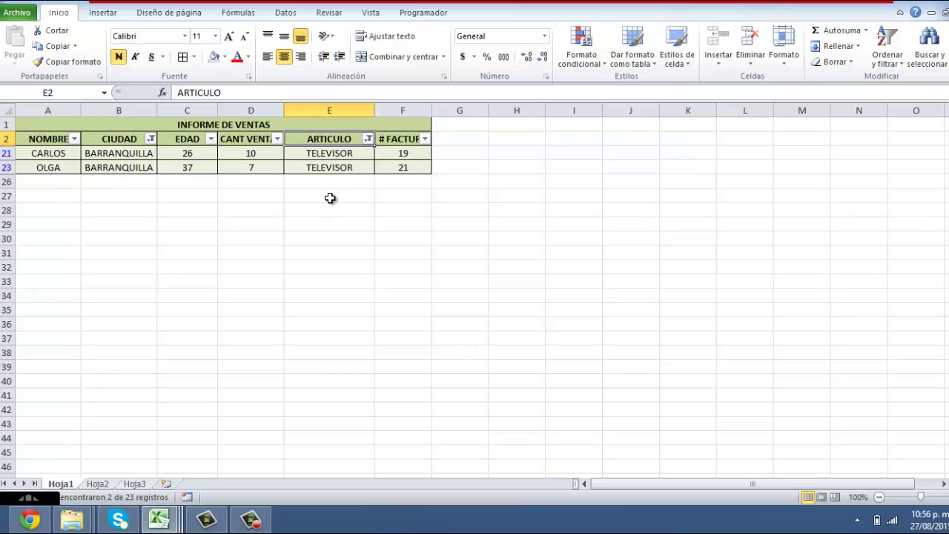
pyautogui.click(150, 138)
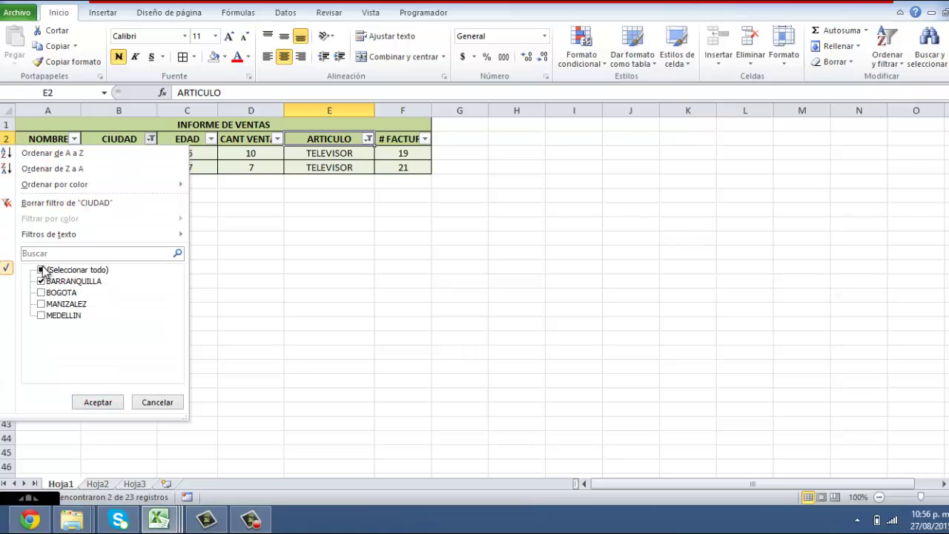
# Clear both the CIUDAD and ARTICULO filters to restore all 23 rows.
pyautogui.click(54, 203)
pyautogui.click(367, 140)
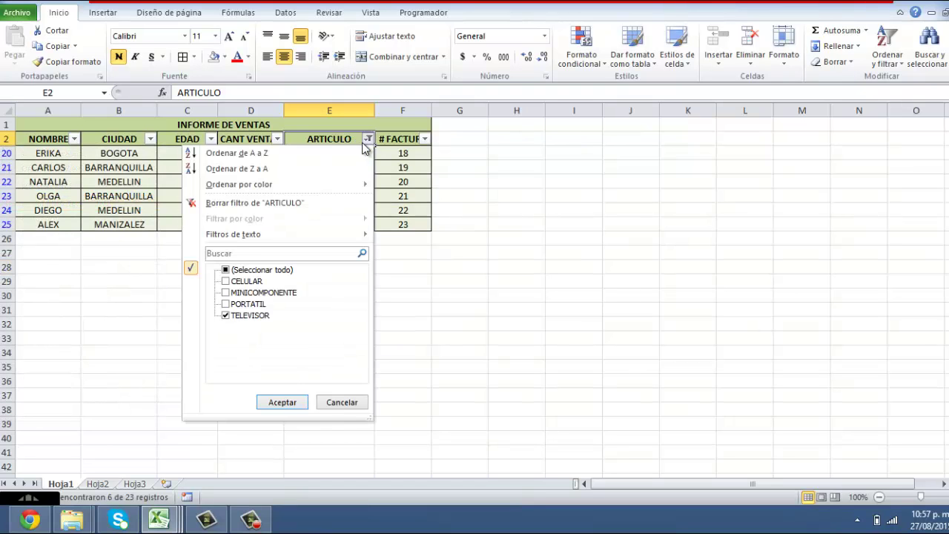
pyautogui.click(242, 203)
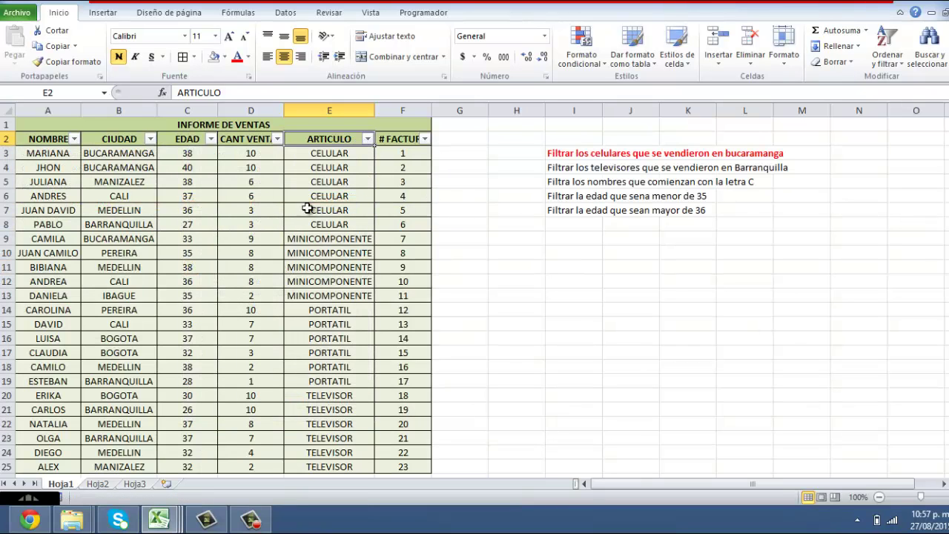
# Make the second exercise note in I4 red and bold.
pyautogui.click(576, 167)
pyautogui.click(237, 57)
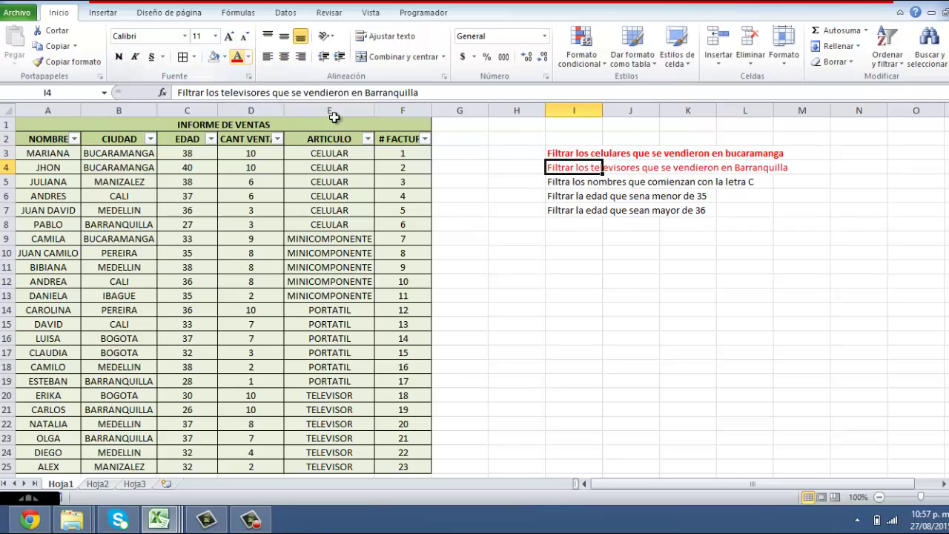
pyautogui.click(119, 57)
pyautogui.click(556, 183)
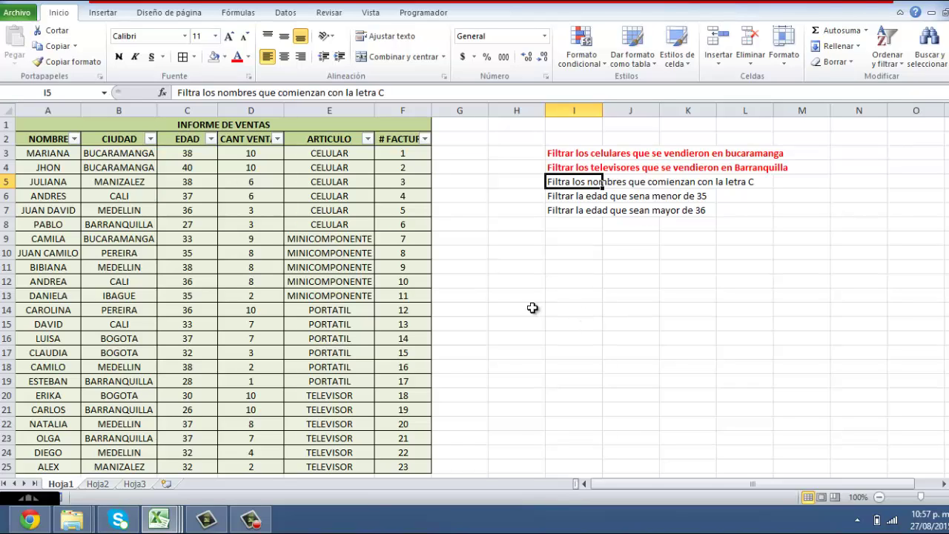
pyautogui.click(48, 140)
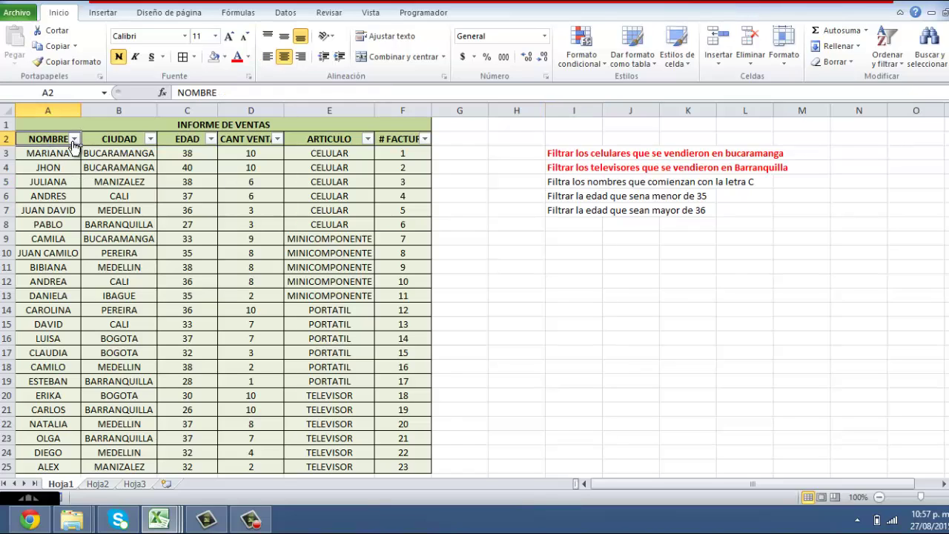
# Filter NOMBRE to names beginning with 'C', leaving 5 of 23 records.
pyautogui.click(74, 140)
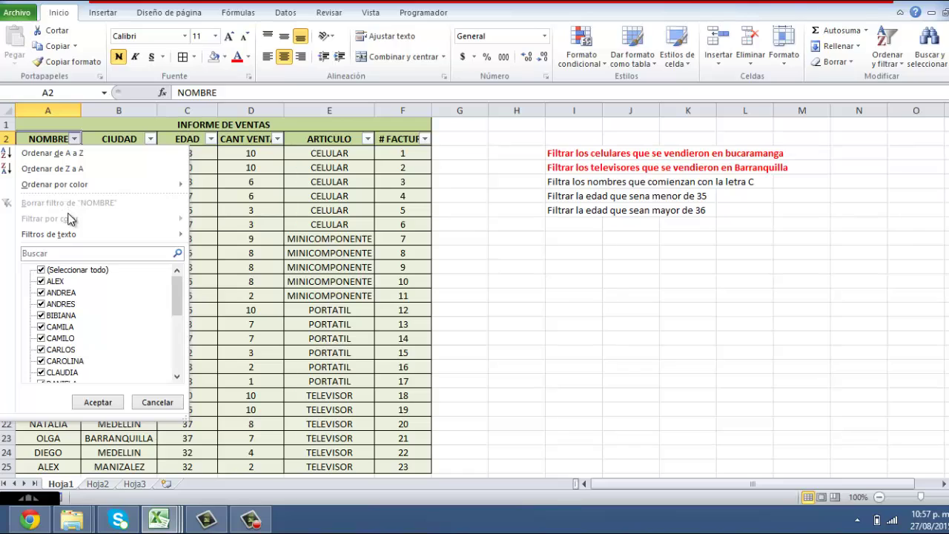
pyautogui.moveTo(71, 235)
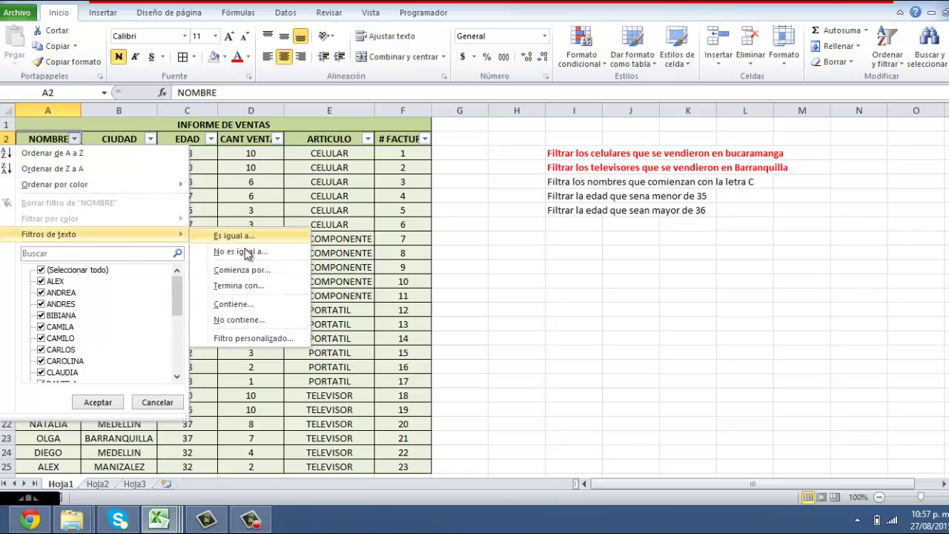
pyautogui.click(240, 269)
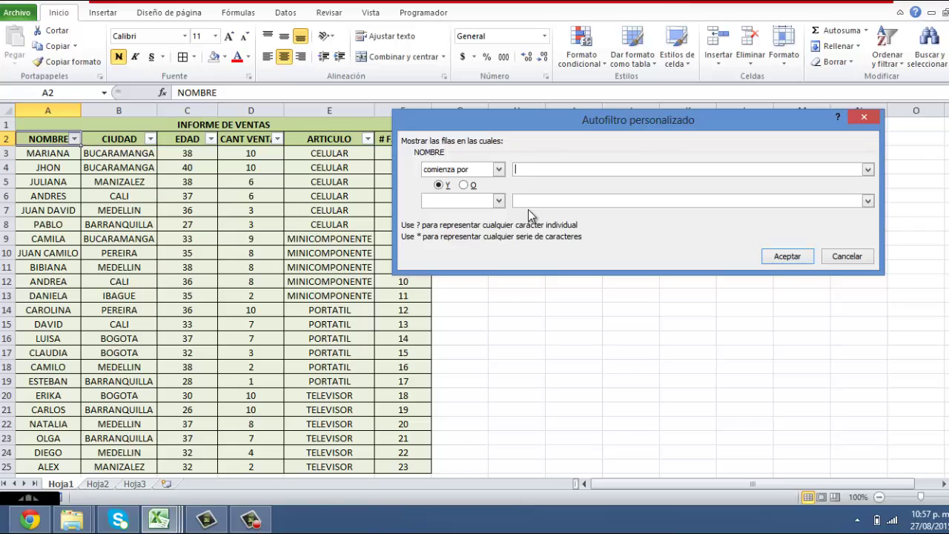
pyautogui.write('C')
pyautogui.click(775, 260)
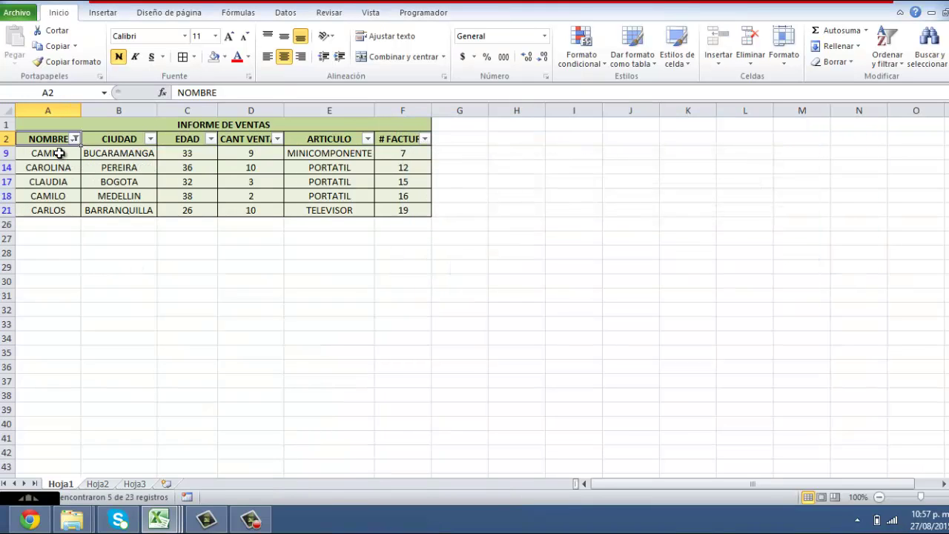
# Select the filtered names, then clear the NOMBRE filter to show every row.
pyautogui.moveTo(60, 153); pyautogui.dragTo(59, 214)
pyautogui.click(60, 208)
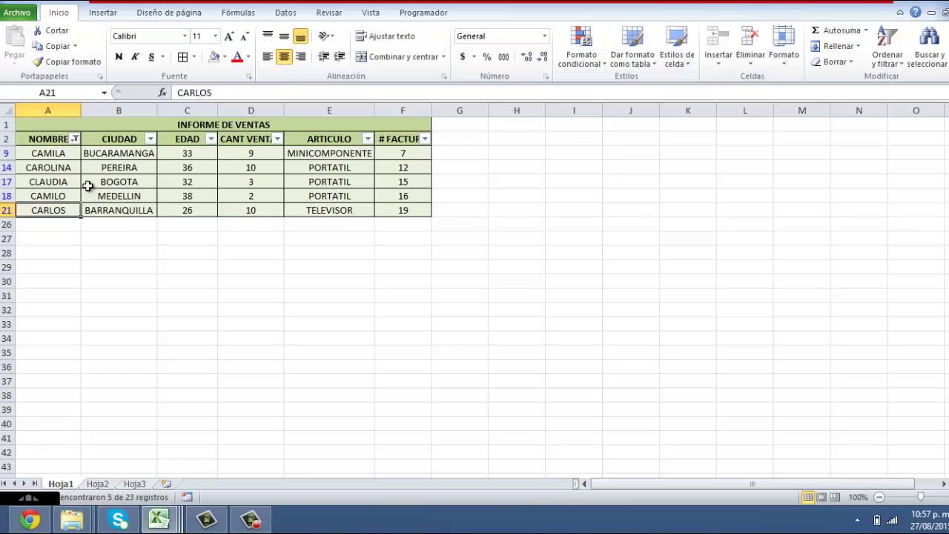
pyautogui.click(74, 139)
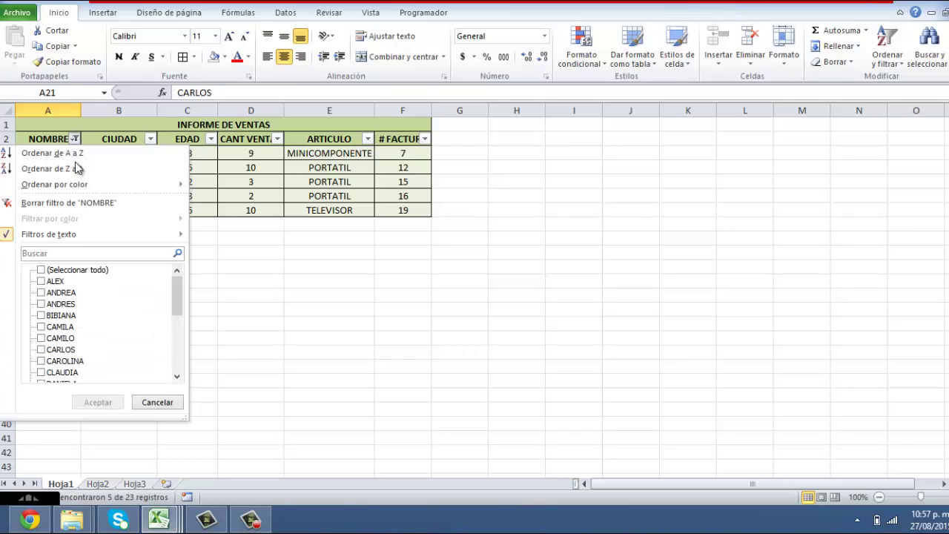
pyautogui.click(82, 202)
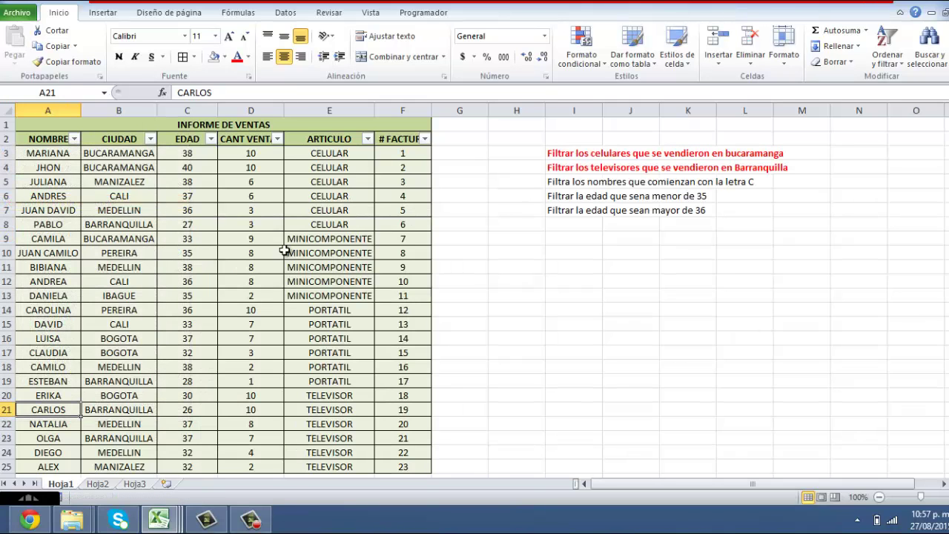
pyautogui.click(558, 181)
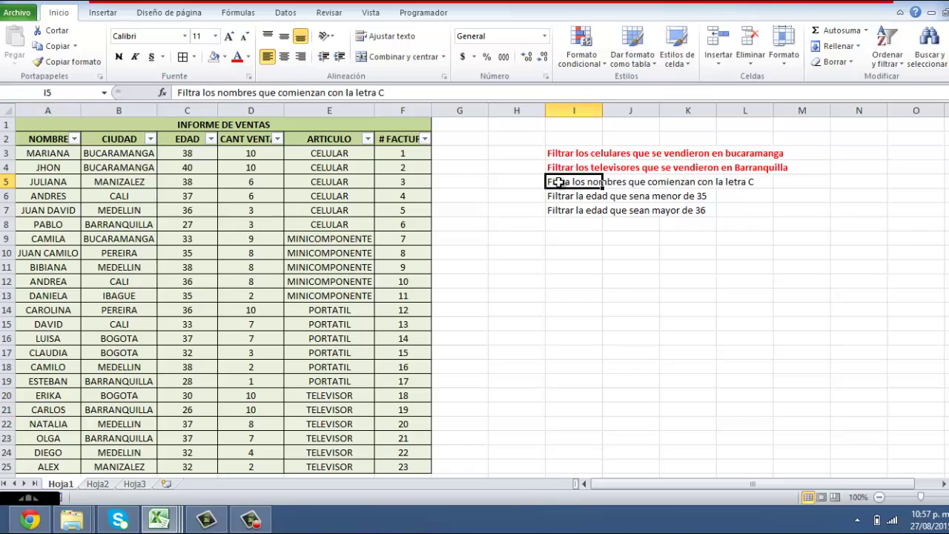
# Make the names-starting-with-C note in I5 red and bold.
pyautogui.click(237, 57)
pyautogui.hotkey('ctrl', 'n')
pyautogui.click(556, 195)
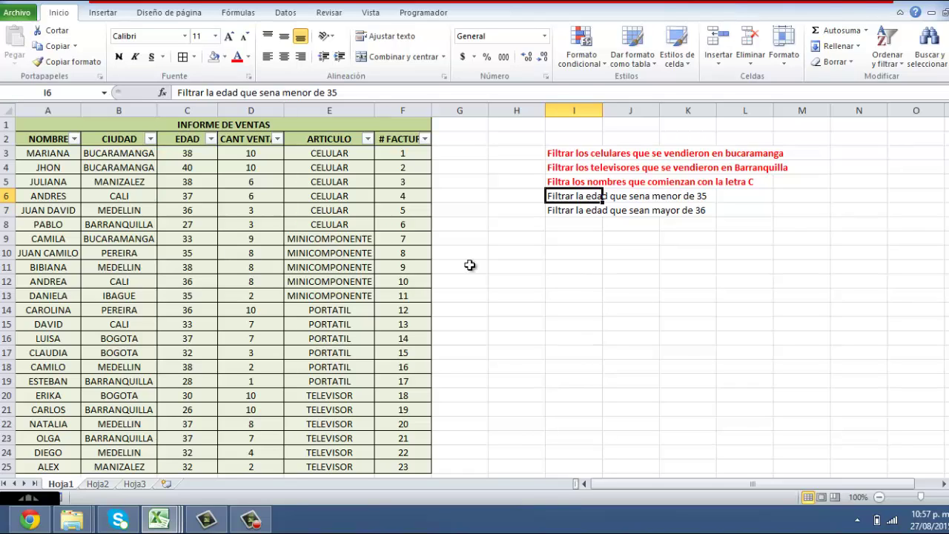
# Fix the I6 note to read 'Filtrar la edad que sea menor de 35'.
pyautogui.click(278, 92)
pyautogui.press('BackSpace')
pyautogui.press('Return')
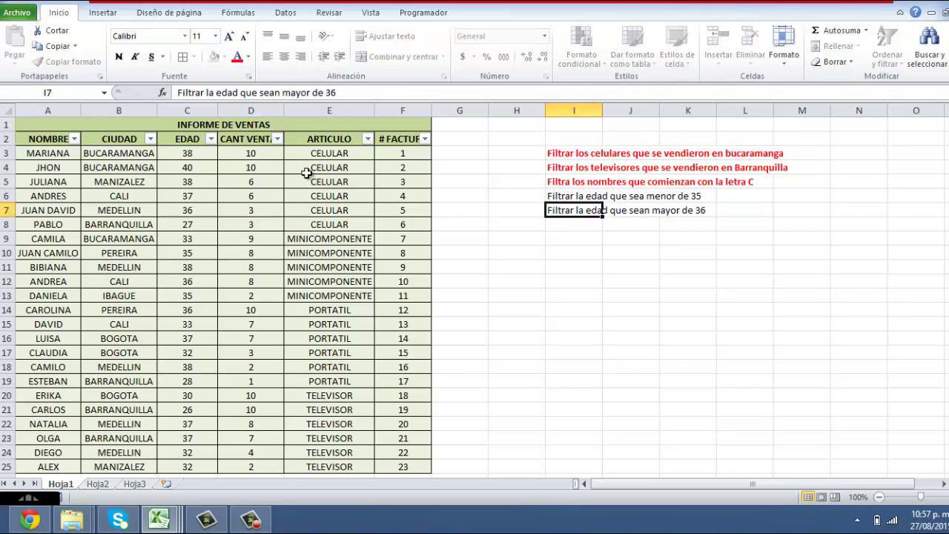
pyautogui.click(554, 195)
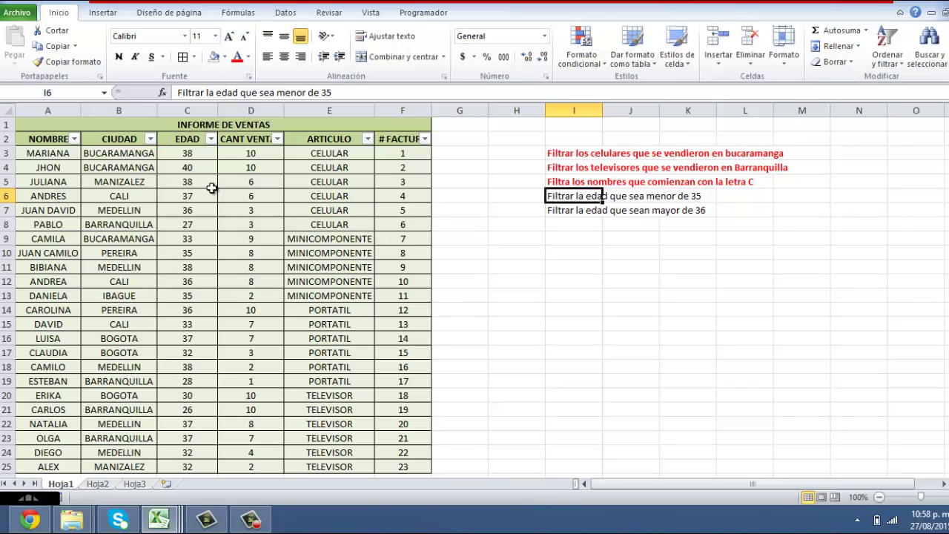
# Filter the EDAD column to ages less than 35, leaving 9 of 23 sales.
pyautogui.click(210, 140)
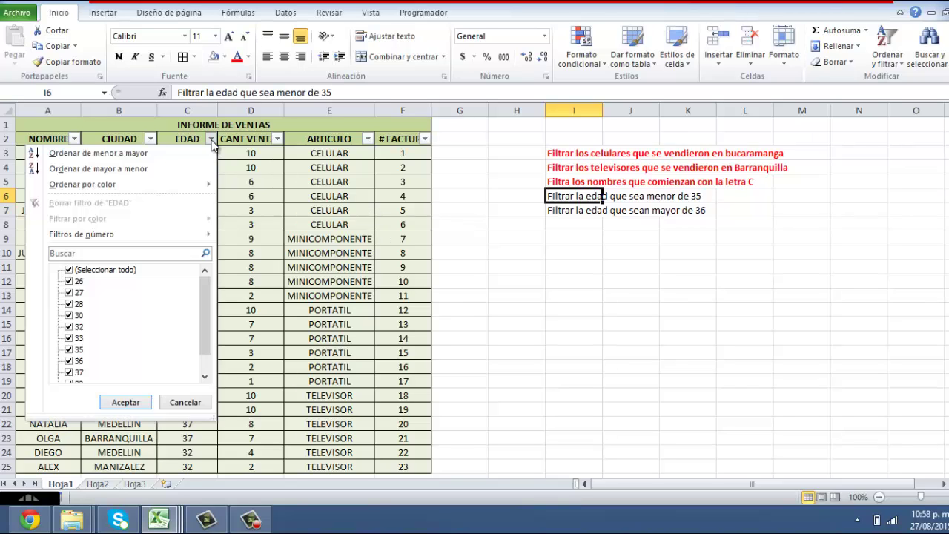
pyautogui.moveTo(102, 236)
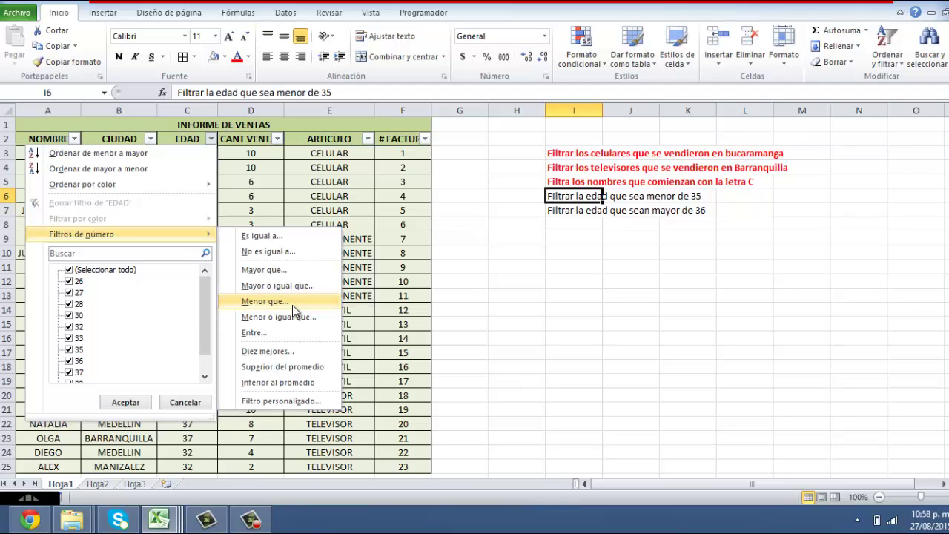
pyautogui.click(292, 302)
pyautogui.write('35')
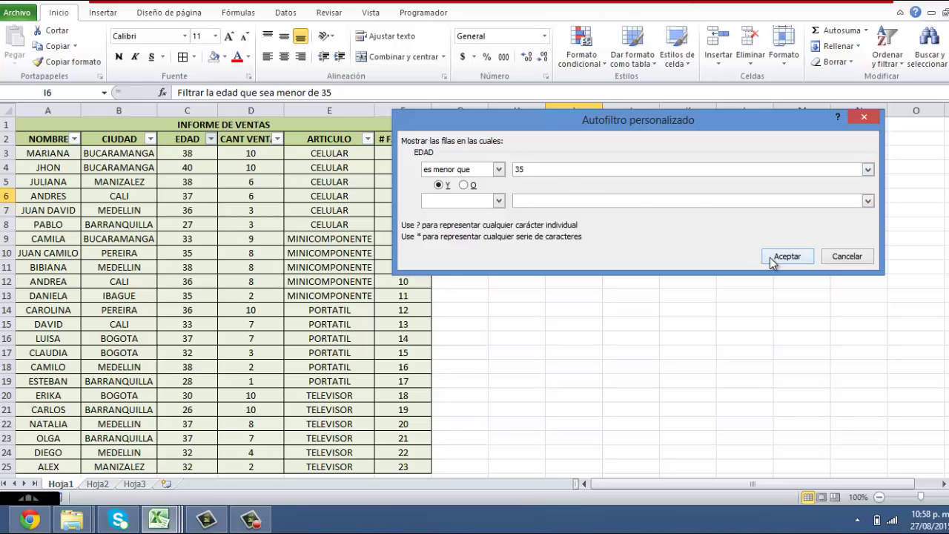
pyautogui.click(771, 256)
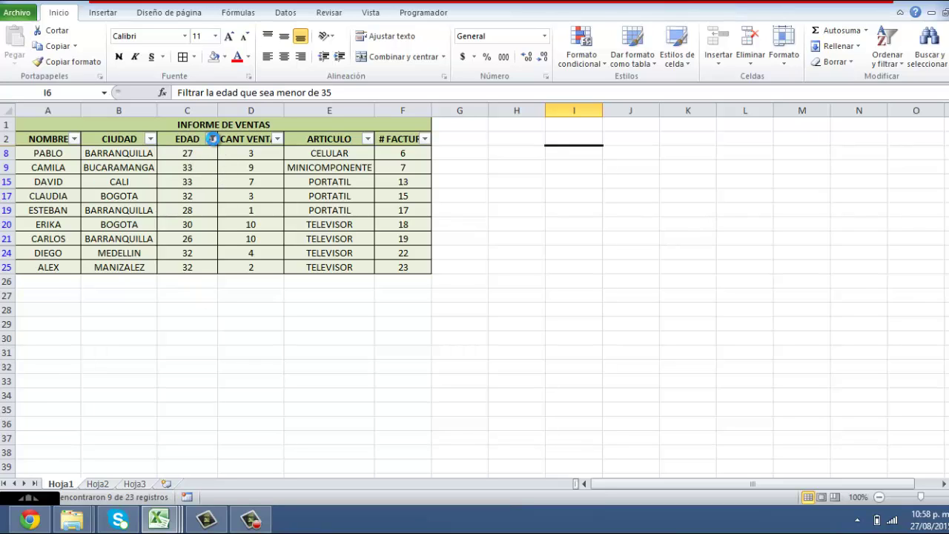
# Reselect all EDAD values so all 23 sales rows show again.
pyautogui.click(211, 138)
pyautogui.click(105, 270)
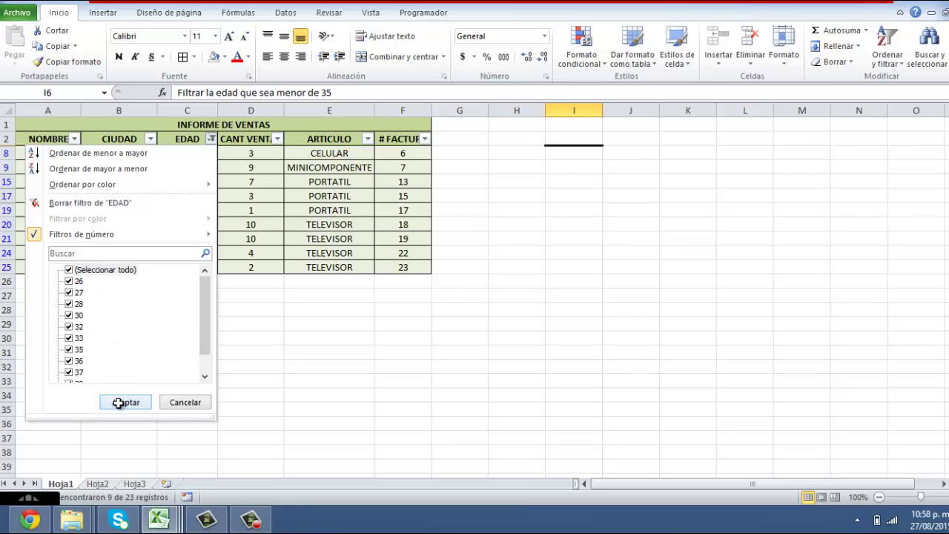
pyautogui.click(126, 402)
pyautogui.click(266, 281)
# Filter the EDAD column to ages less than or equal to 35, leaving 11 records.
pyautogui.click(211, 138)
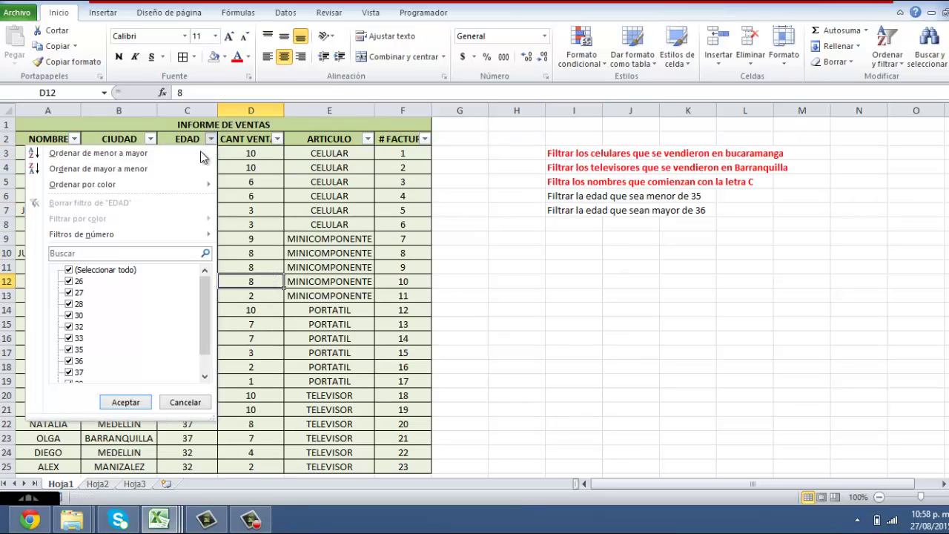
pyautogui.moveTo(145, 240)
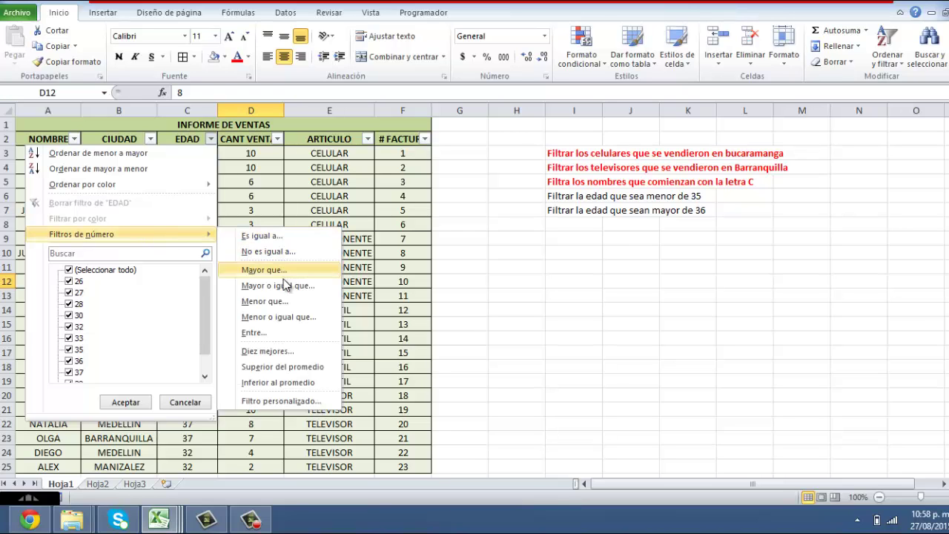
pyautogui.click(283, 318)
pyautogui.write('35')
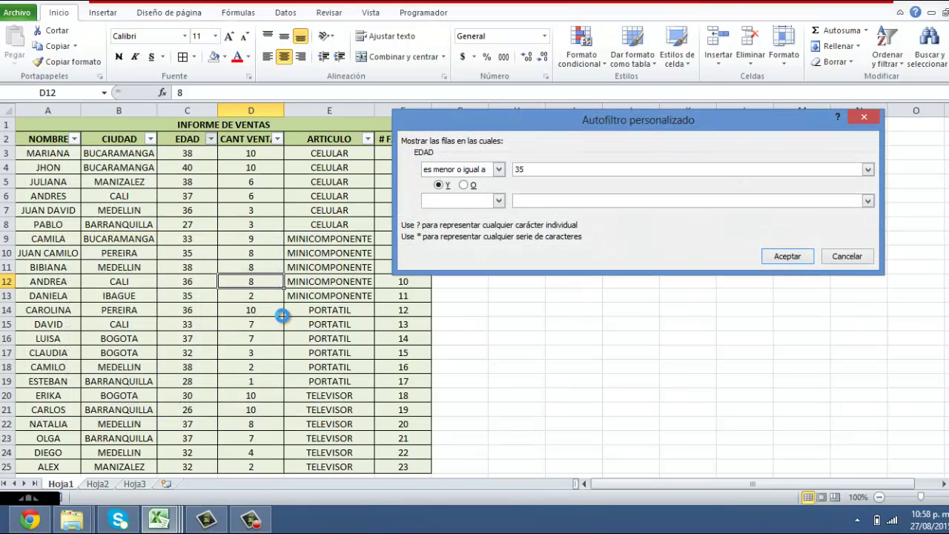
pyautogui.press('Return')
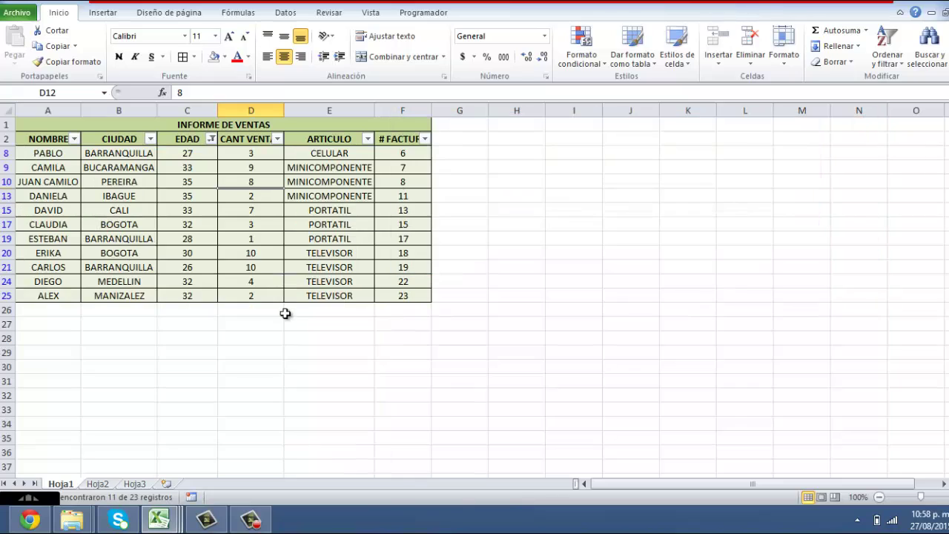
# Select the 35-year-olds' ages in C10:C13, then clear the EDAD filter.
pyautogui.moveTo(200, 182); pyautogui.dragTo(200, 197)
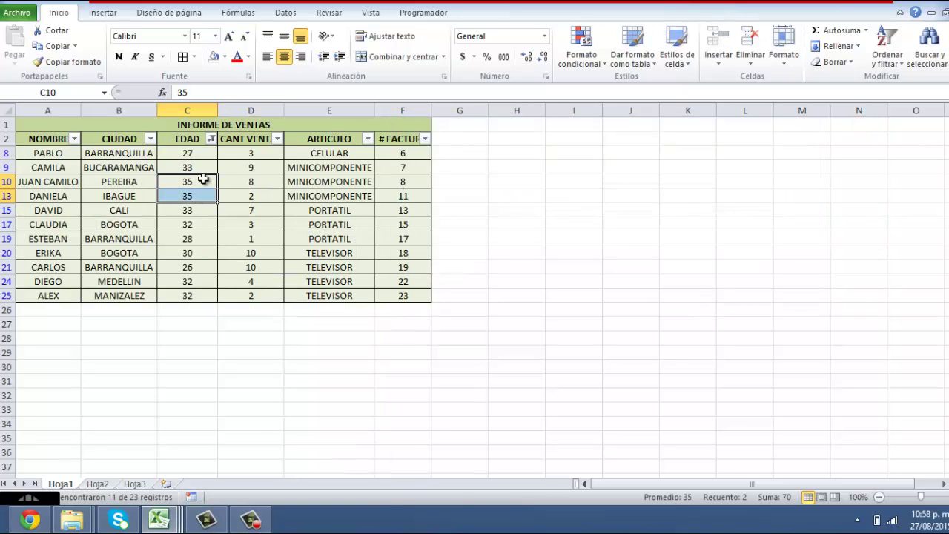
pyautogui.click(211, 139)
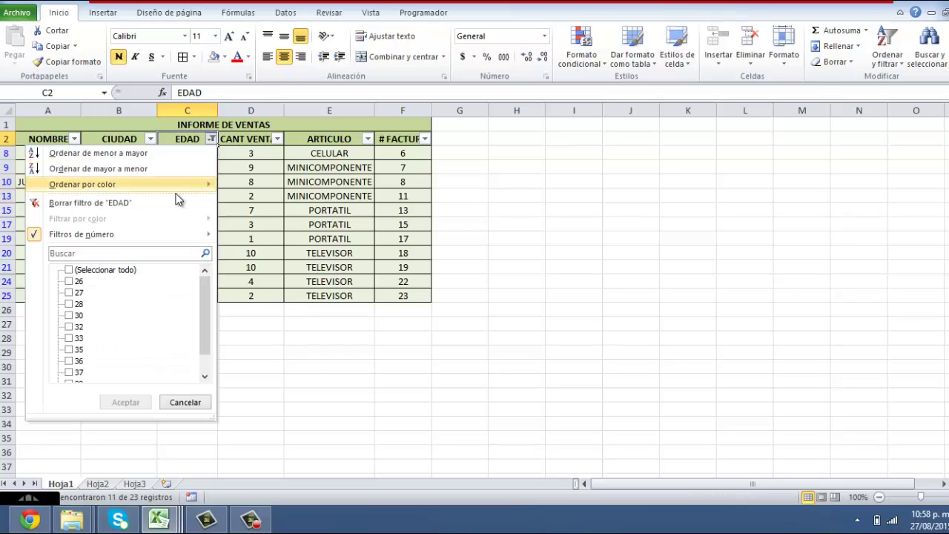
pyautogui.click(167, 202)
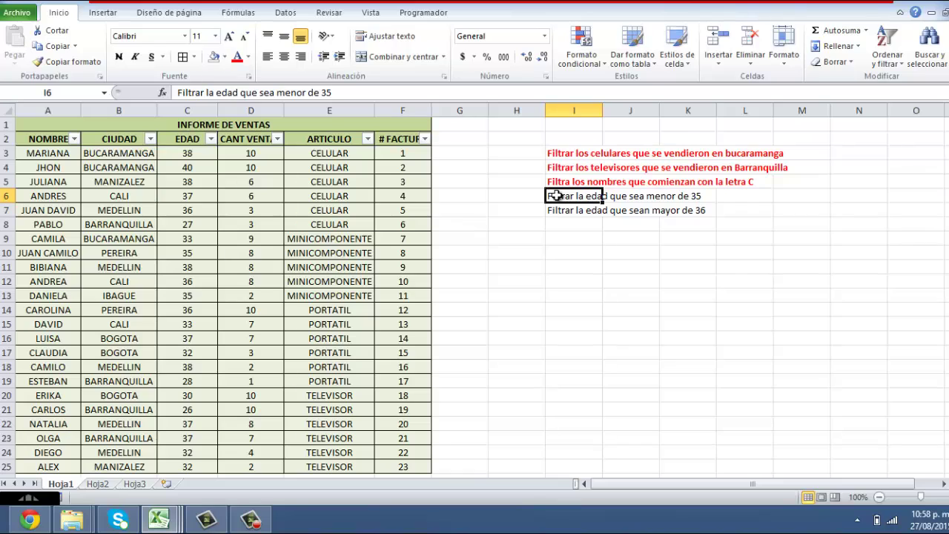
# Make the under-35 task note in I6 bold with red font.
pyautogui.hotkey('ctrl', 'n')
pyautogui.click(239, 57)
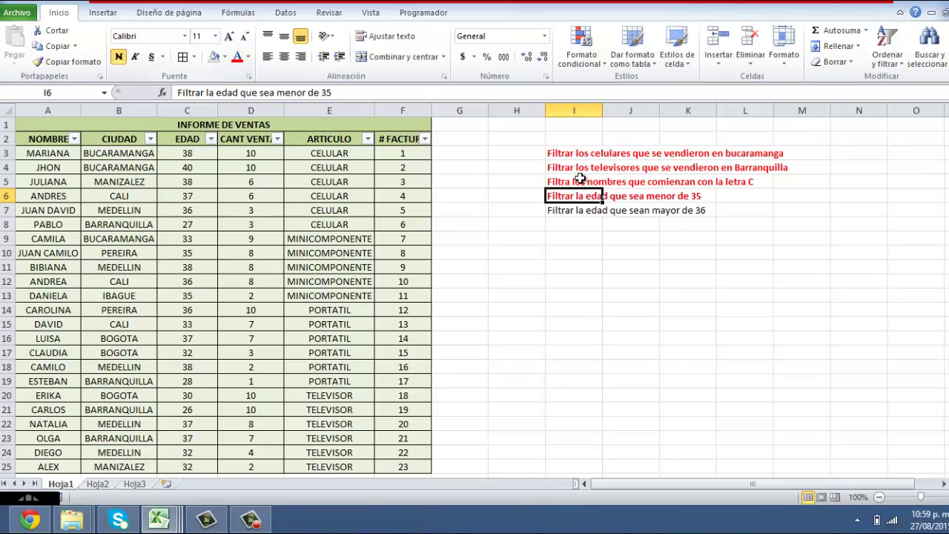
pyautogui.click(578, 210)
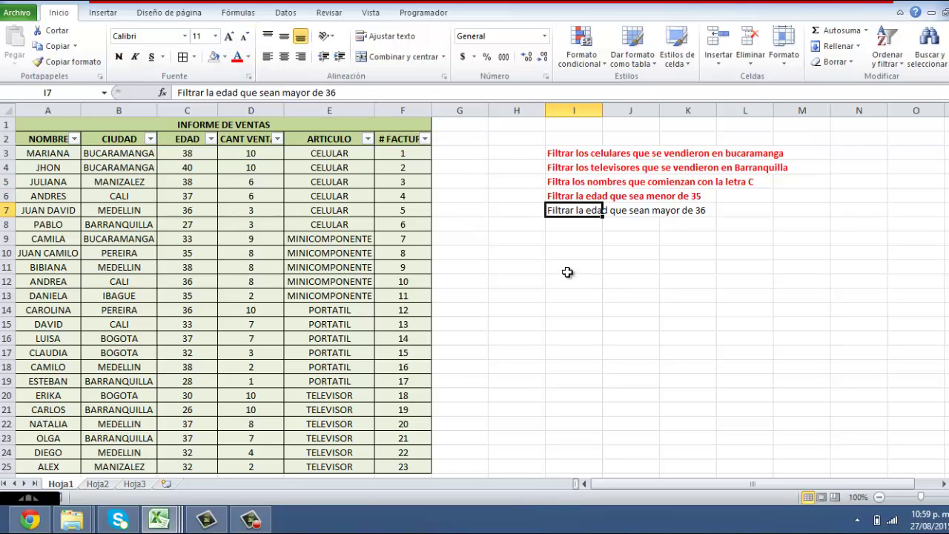
# Filter the EDAD column to ages greater than or equal to 36, leaving 12 rows.
pyautogui.click(210, 138)
pyautogui.moveTo(133, 236)
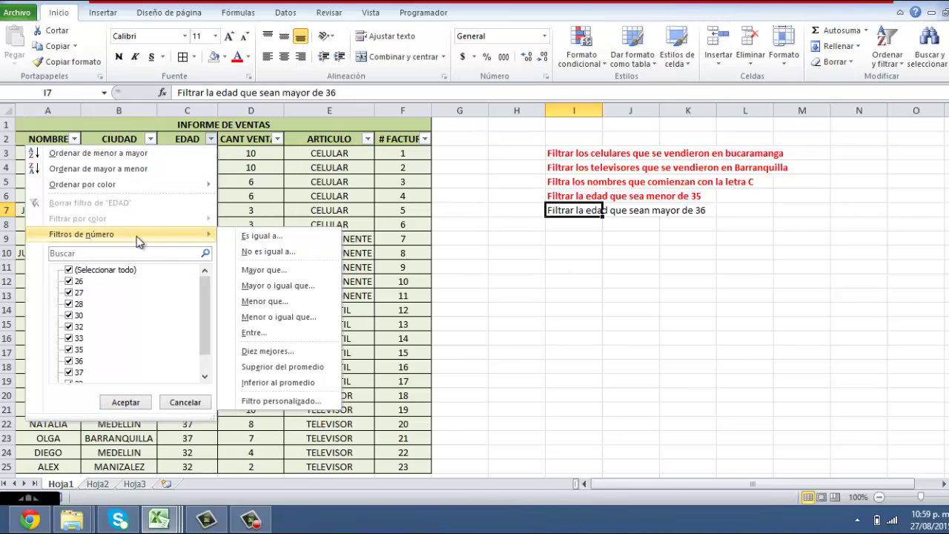
pyautogui.click(274, 285)
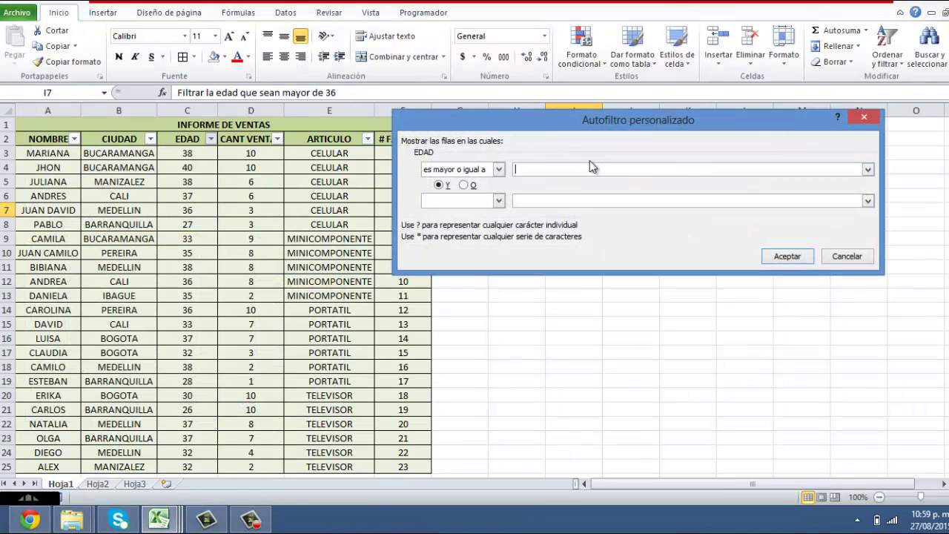
pyautogui.write('36')
pyautogui.click(786, 256)
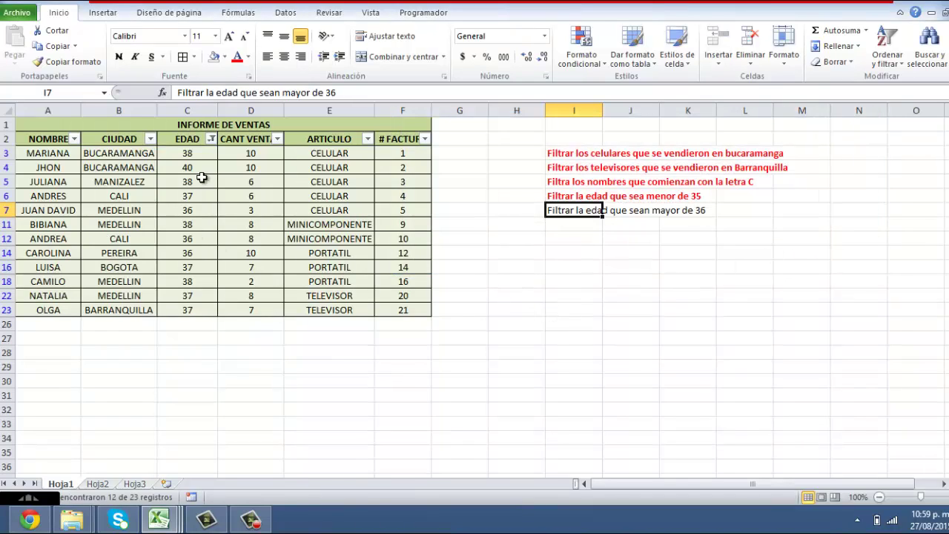
# Check the filtered ages down to 36 in C14, then clear the EDAD filter.
pyautogui.moveTo(193, 153); pyautogui.dragTo(190, 309)
pyautogui.click(192, 252)
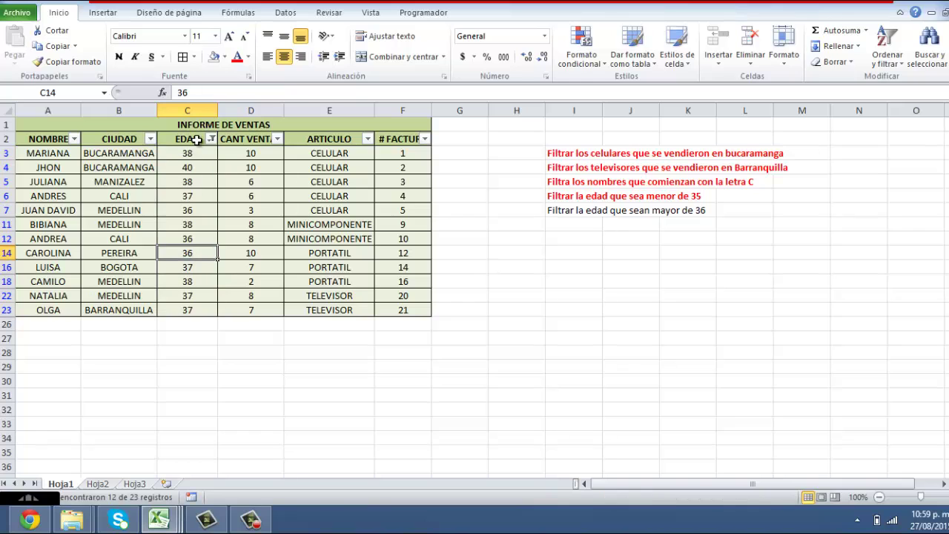
pyautogui.click(212, 139)
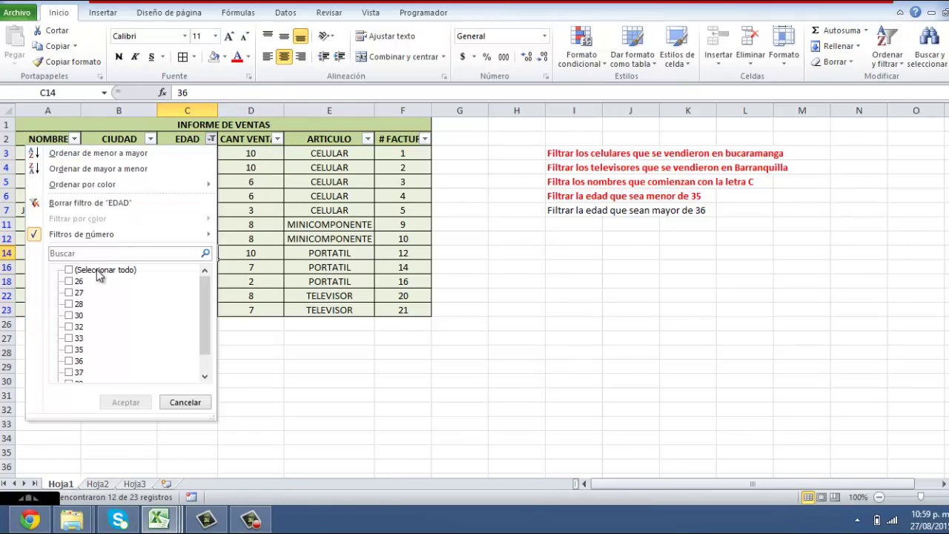
pyautogui.click(81, 203)
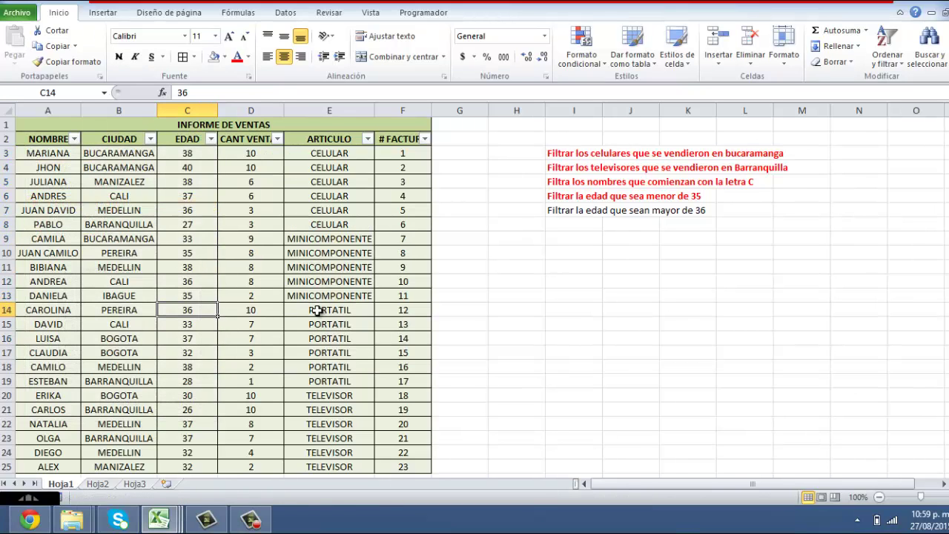
# Make the over-36 task note in I7 bold with red font, then deselect it.
pyautogui.click(575, 211)
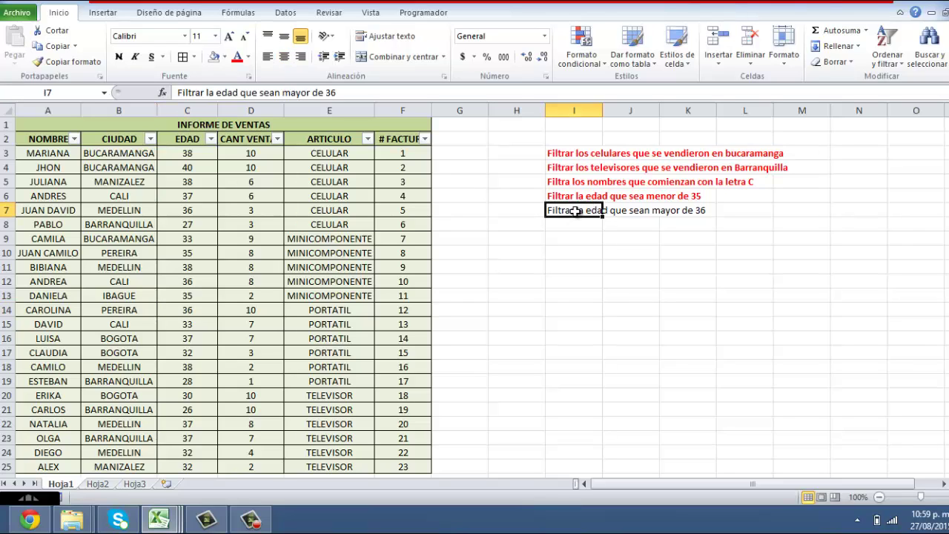
pyautogui.hotkey('ctrl', 'n')
pyautogui.click(236, 56)
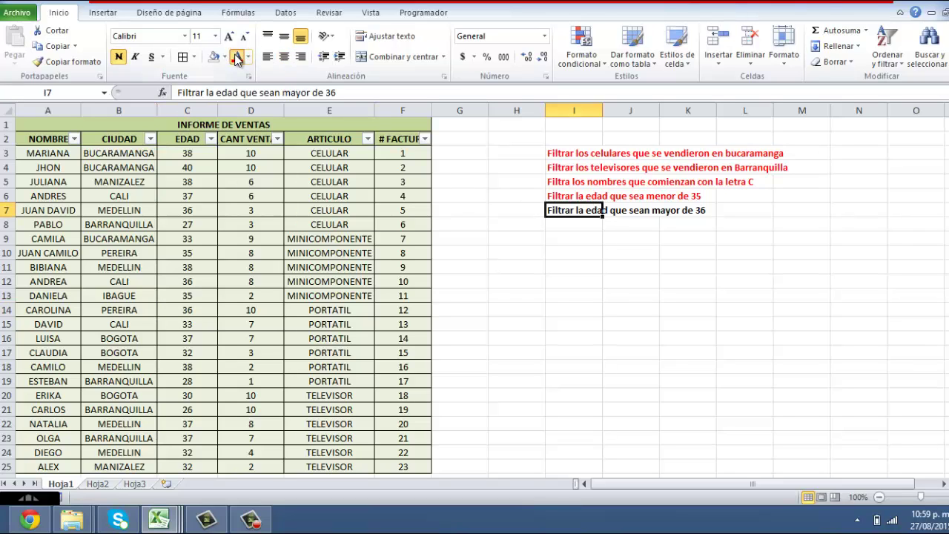
pyautogui.click(501, 306)
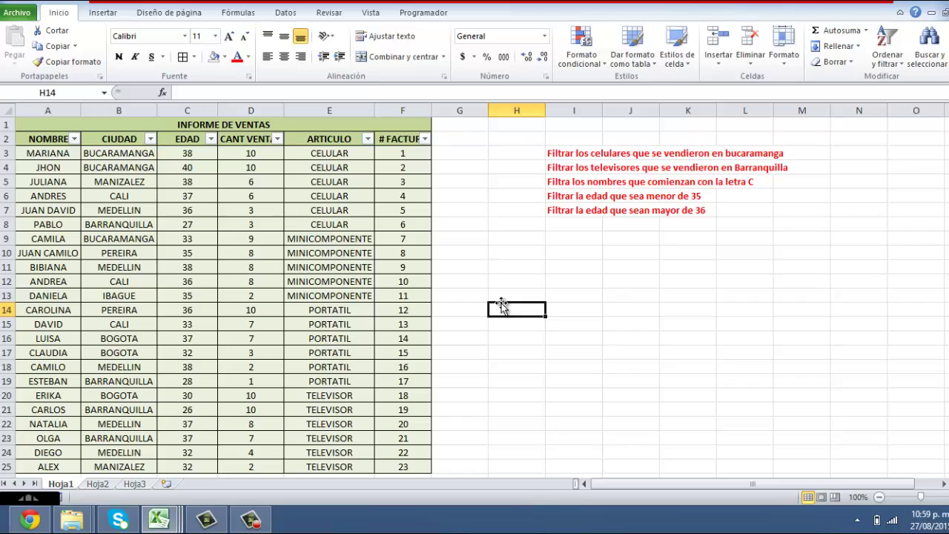